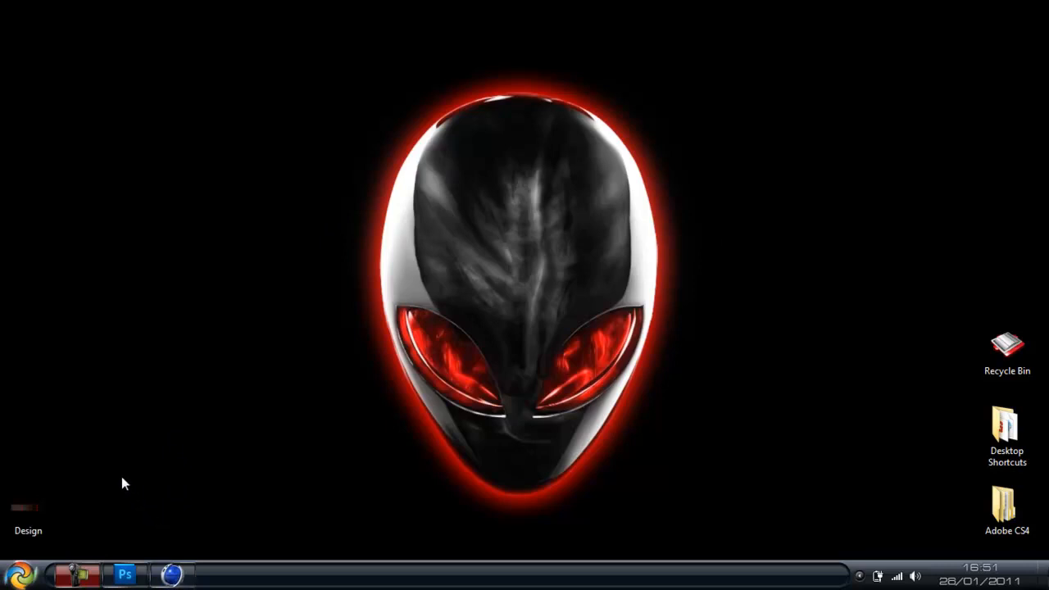
Step: Bring the Photoshop window with the finished DESIGN artwork up from the desktop
{"action": "left_click", "coordinate": [125, 573]}
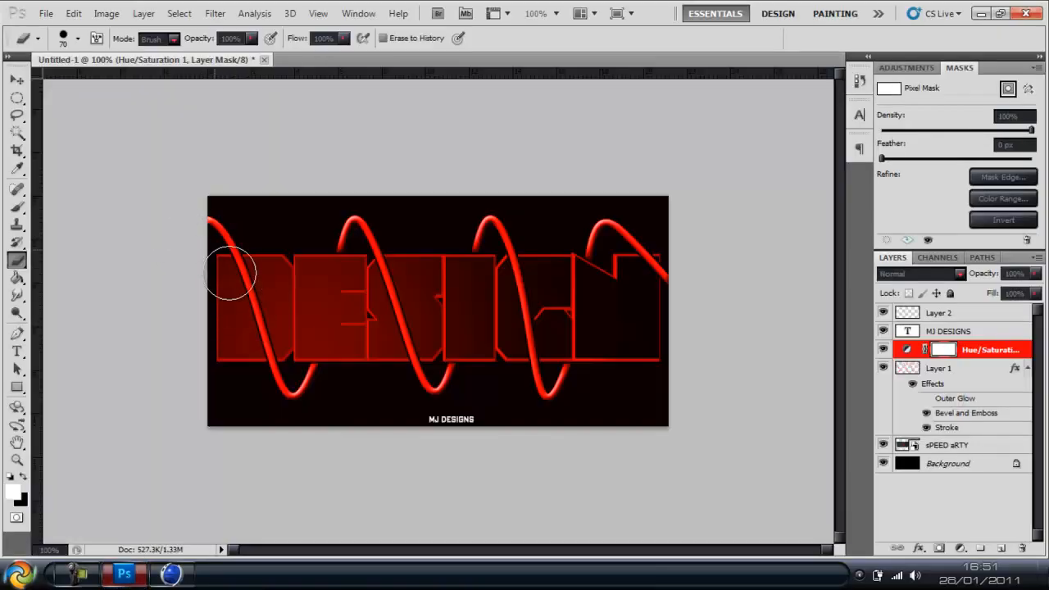
{"action": "left_click", "coordinate": [17, 78]}
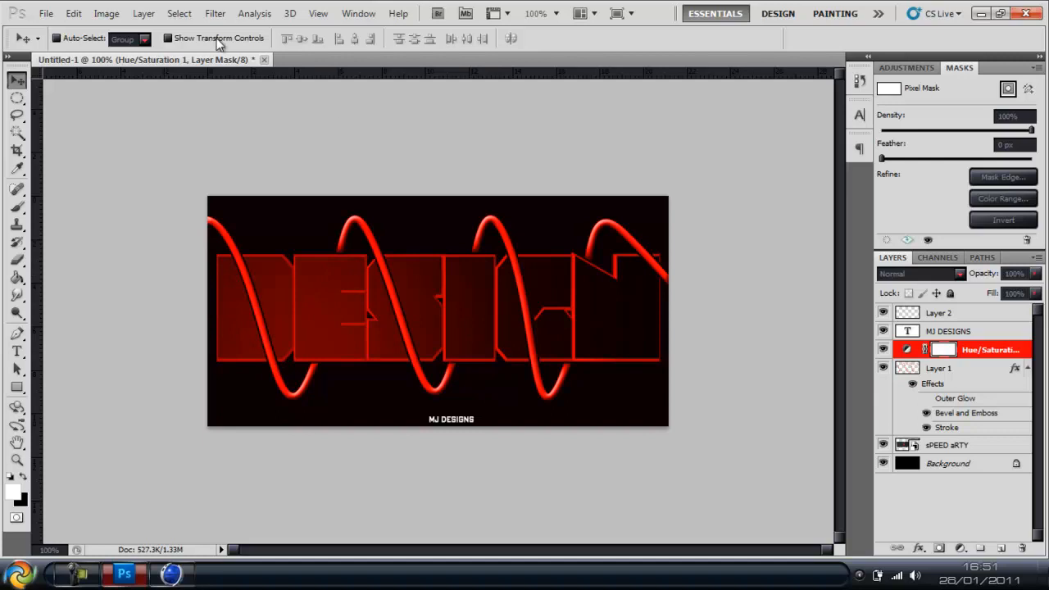
Step: Create a new 600×300 px document with a white background via File > New
{"action": "left_click", "coordinate": [47, 14]}
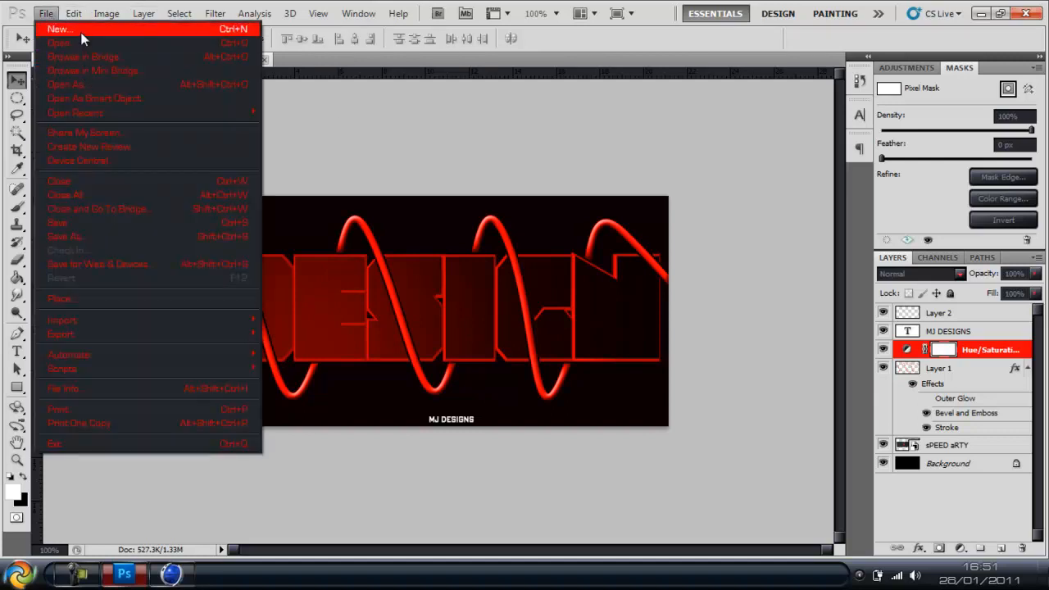
{"action": "left_click", "coordinate": [81, 29]}
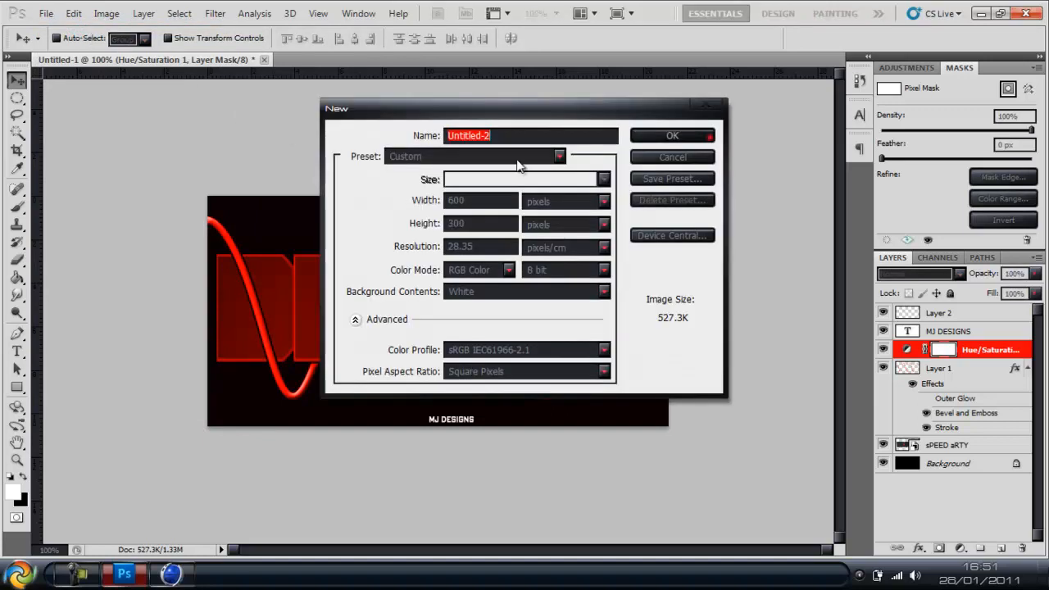
{"action": "left_click", "coordinate": [653, 137]}
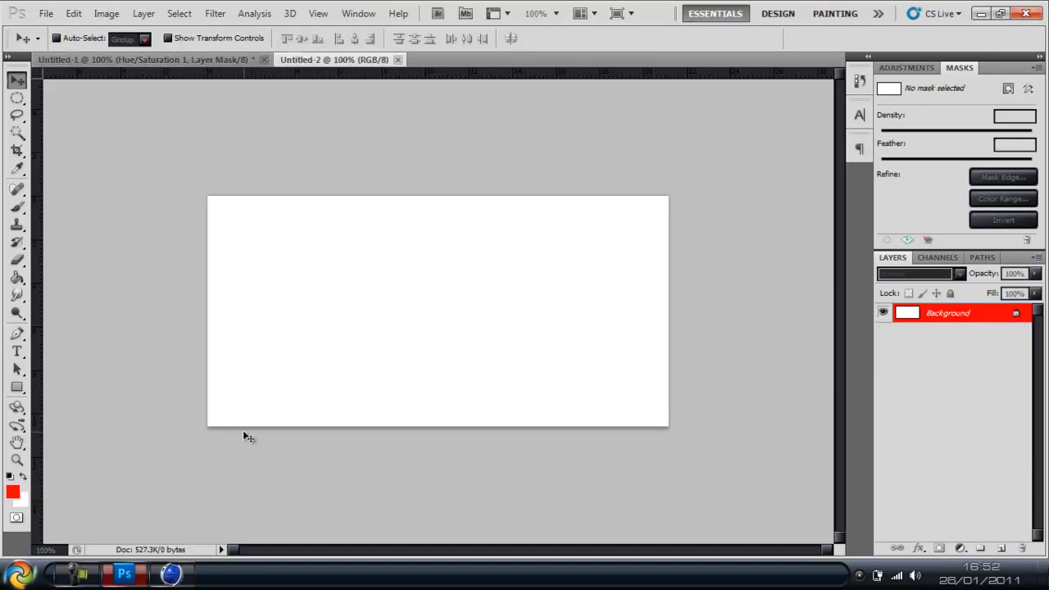
Step: Drag the Design image file from the desktop onto the new canvas
{"action": "mouse_move", "coordinate": [124, 574]}
{"action": "left_click", "coordinate": [17, 351]}
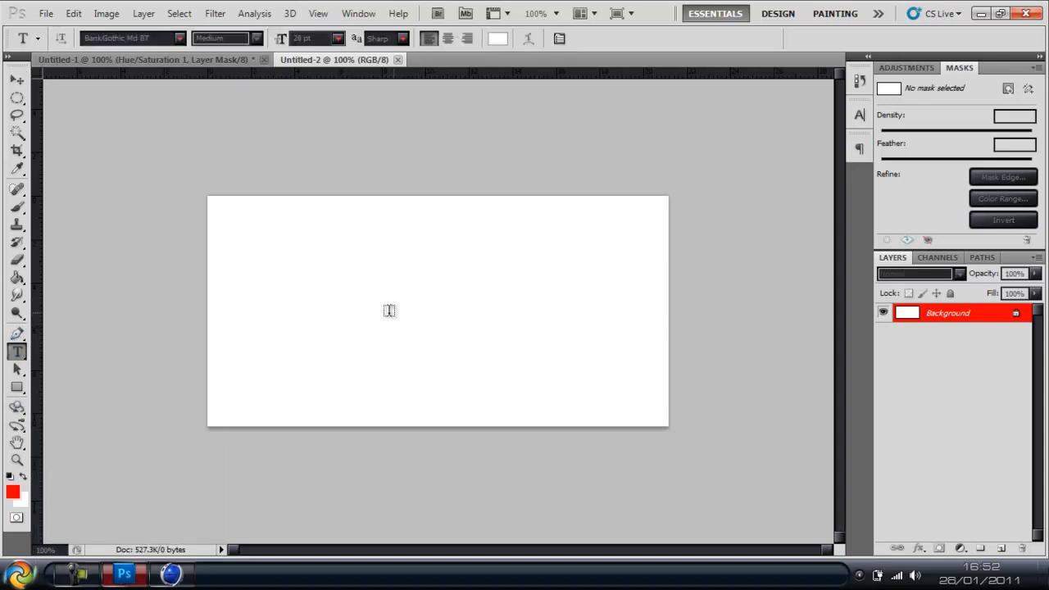
{"action": "left_click", "coordinate": [125, 574]}
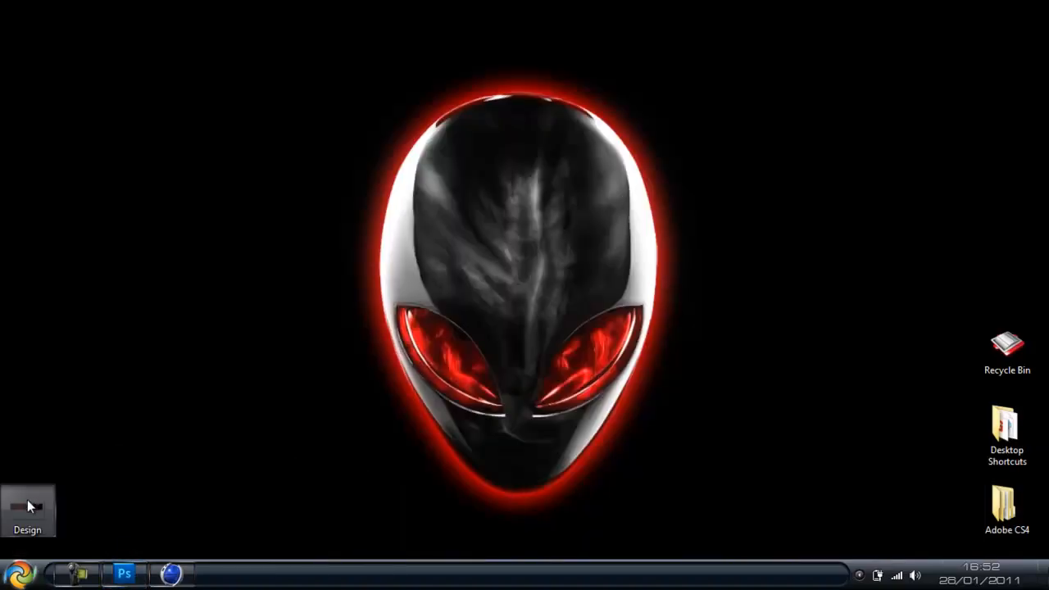
{"action": "left_click", "coordinate": [124, 573]}
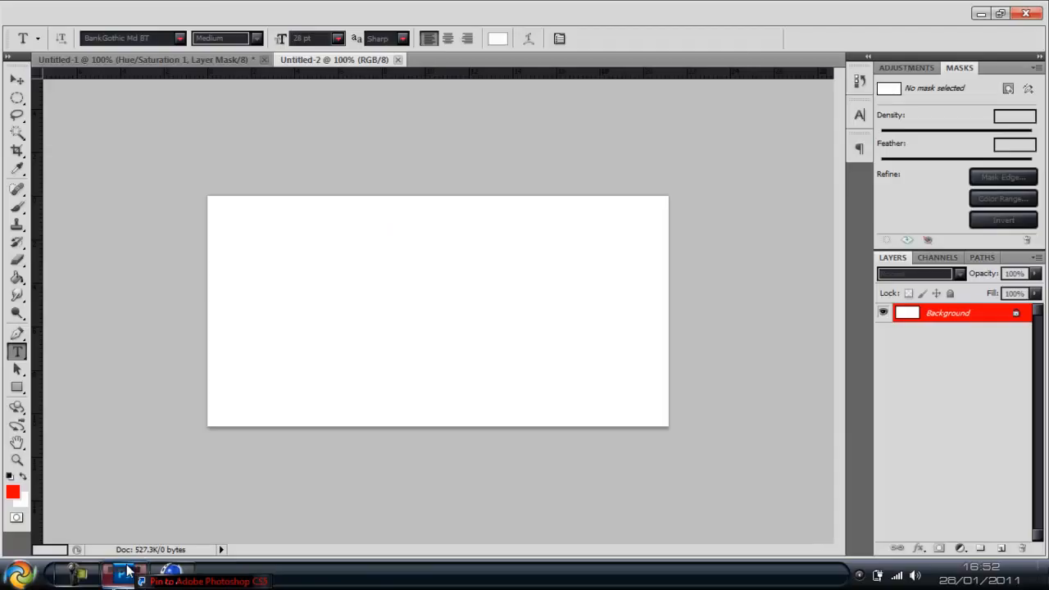
{"action": "left_click_drag", "start_coordinate": [131, 565], "coordinate": [393, 299]}
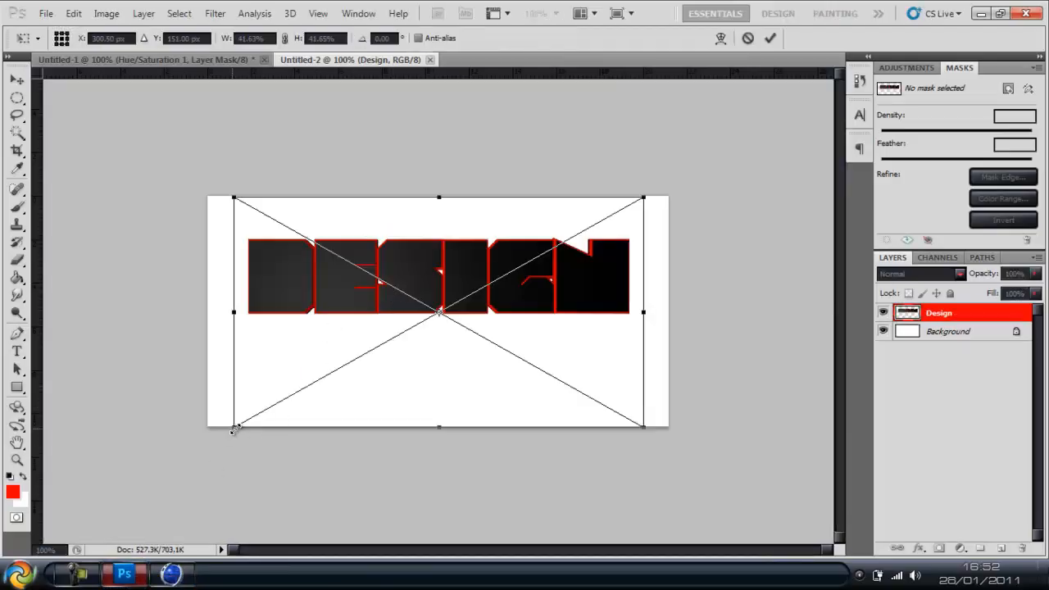
Step: Enlarge the DESIGN lettering, commit the transform and nudge it right to centre it
{"action": "left_click_drag", "start_coordinate": [235, 428], "coordinate": [174, 497]}
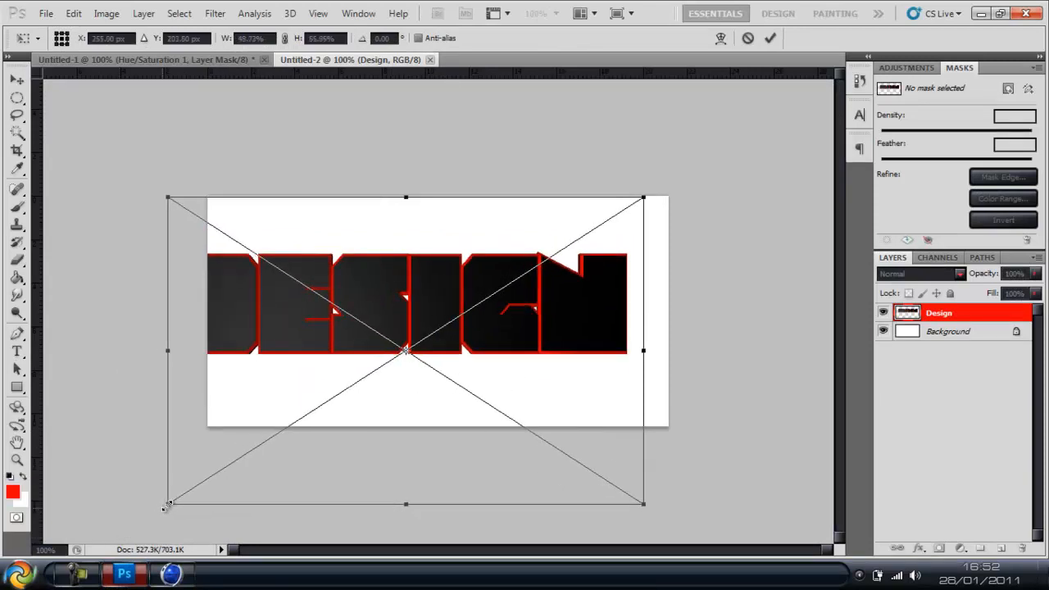
{"action": "left_click_drag", "start_coordinate": [299, 423], "coordinate": [338, 422]}
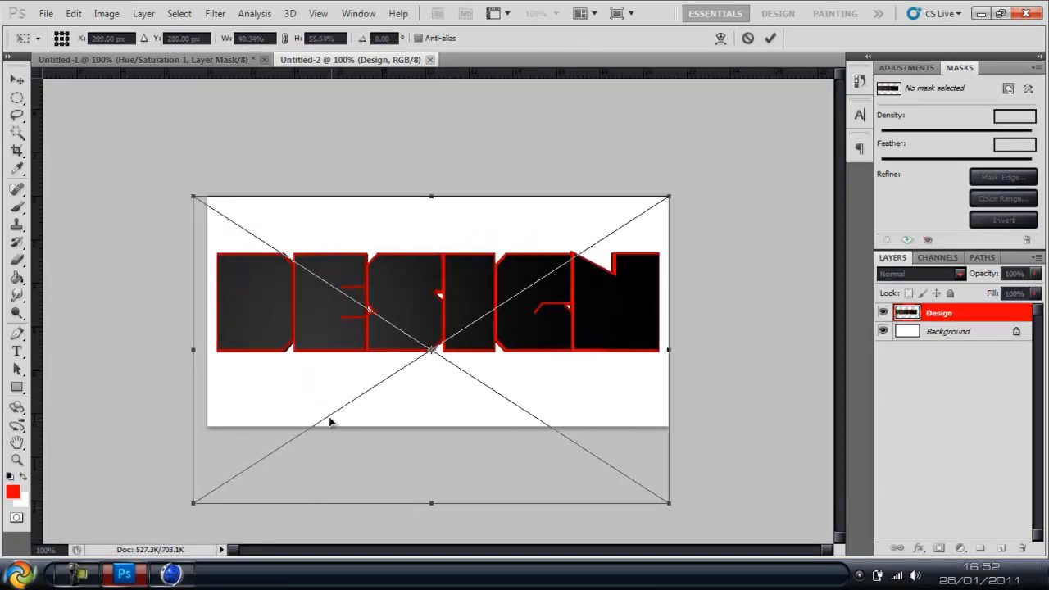
{"action": "key", "text": "Return"}
{"action": "key", "text": "t"}
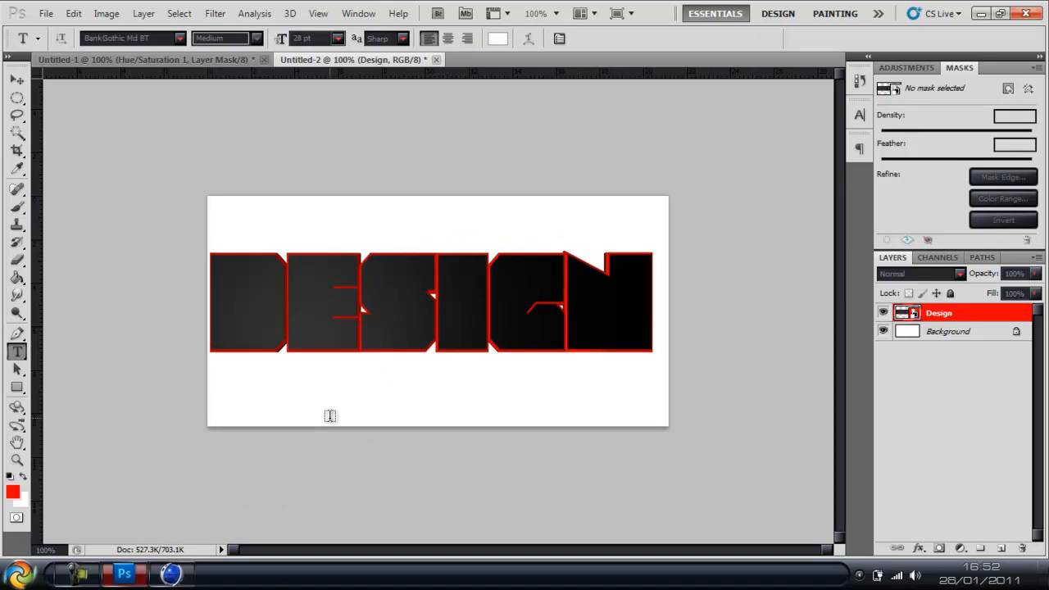
{"action": "left_click", "coordinate": [17, 80]}
{"action": "key", "text": "Right"}
{"action": "key", "text": "Right"}
{"action": "key", "text": "Right"}
{"action": "key", "text": "Right"}
{"action": "key", "text": "Right"}
{"action": "key", "text": "Right"}
{"action": "key", "text": "Right"}
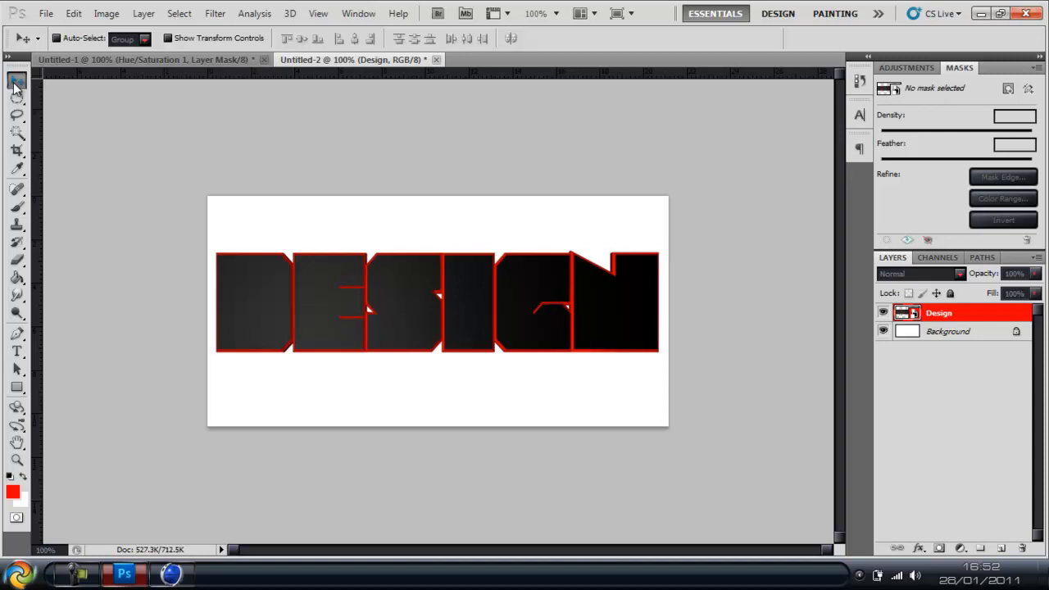
{"action": "key", "text": "Right"}
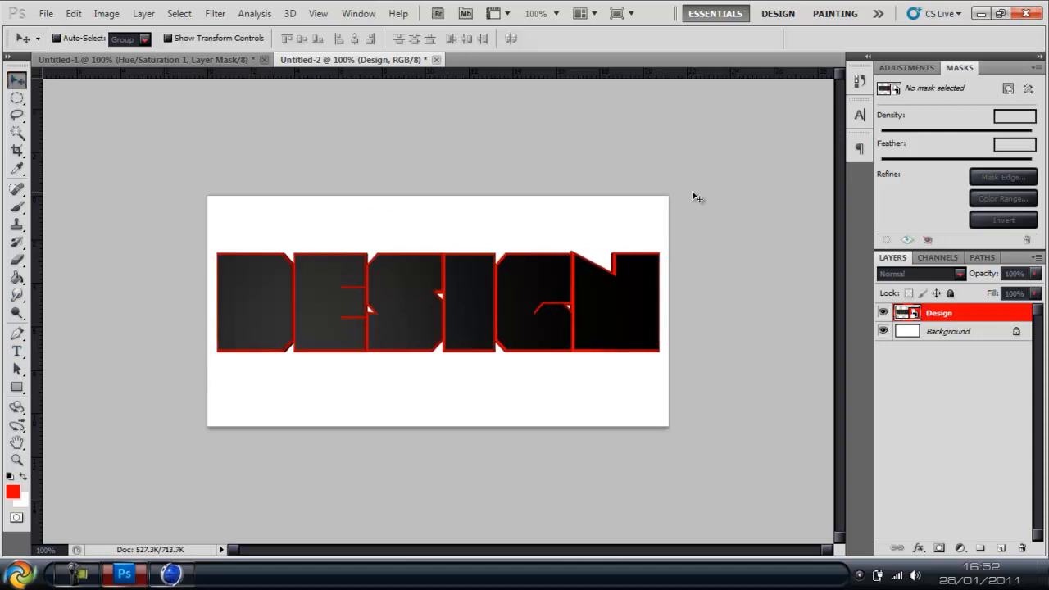
Step: Fill the Background layer with solid black using the Paint Bucket behind the DESIGN lettering
{"action": "left_click", "coordinate": [928, 330]}
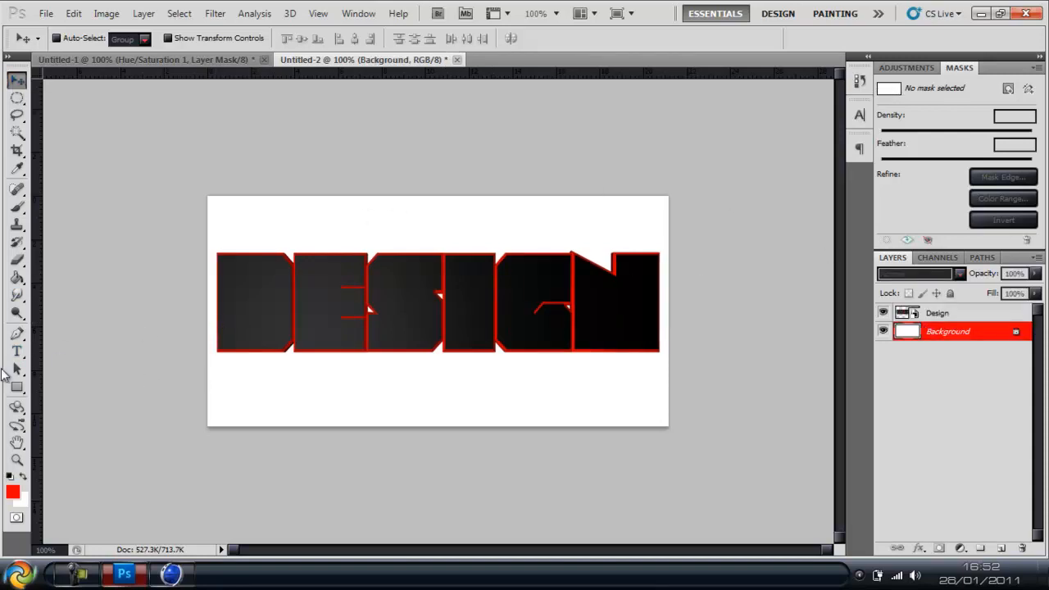
{"action": "left_click", "coordinate": [13, 492]}
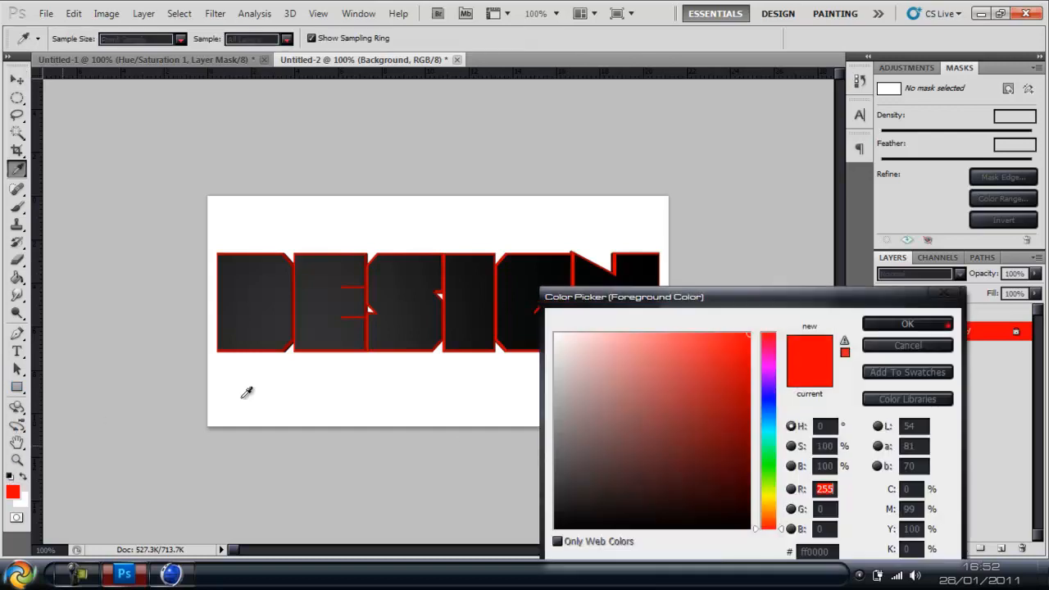
{"action": "left_click", "coordinate": [632, 450]}
{"action": "left_click", "coordinate": [893, 322]}
{"action": "left_click", "coordinate": [18, 279]}
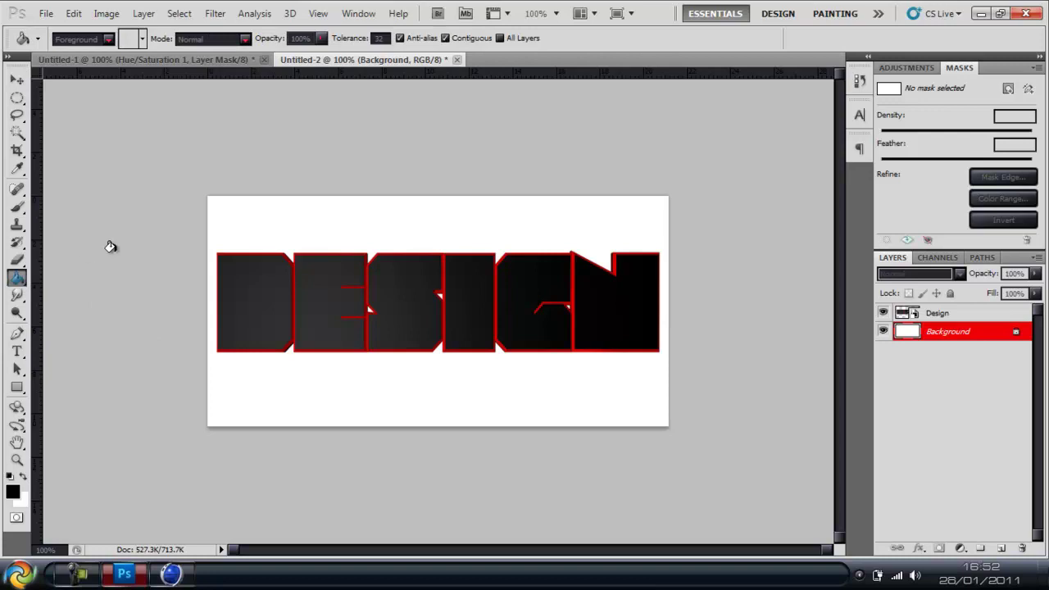
{"action": "left_click", "coordinate": [242, 234]}
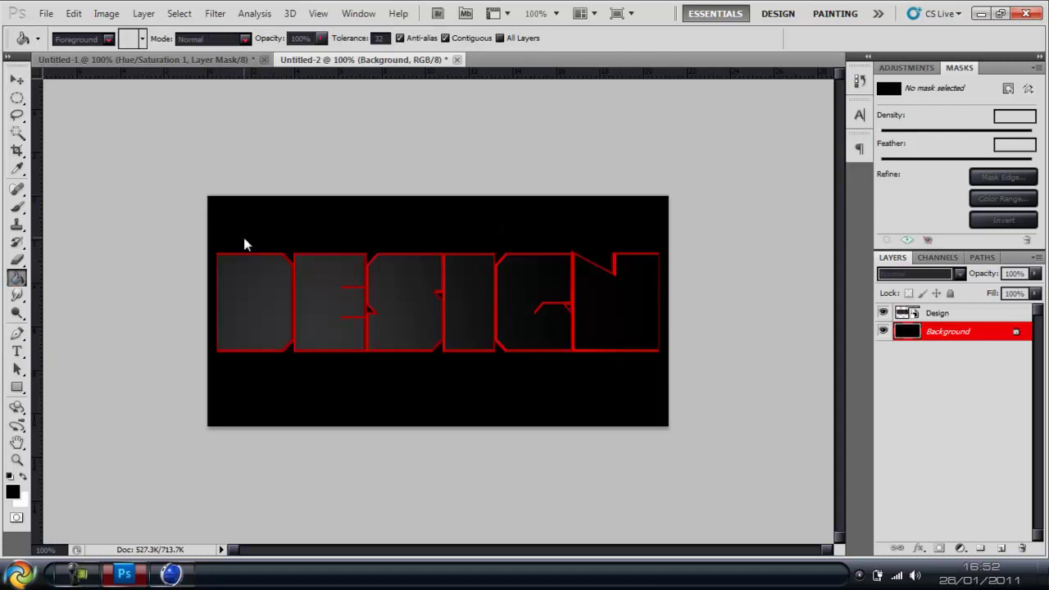
{"action": "left_click", "coordinate": [18, 336]}
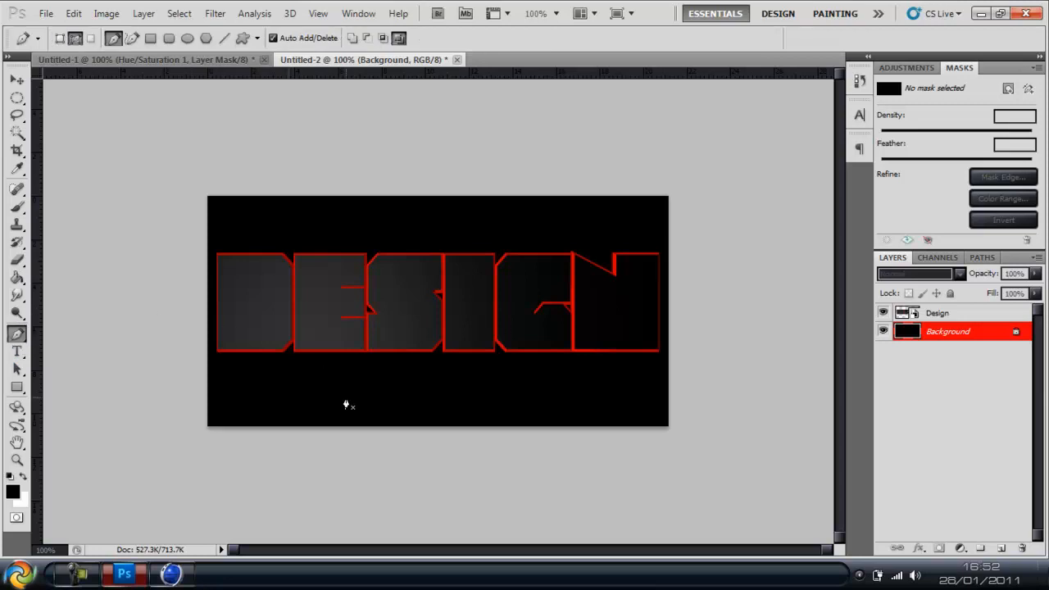
Step: Add Layer 1 above the lettering and pen a wavy path weaving over D, under E, around S
{"action": "left_click", "coordinate": [1000, 546]}
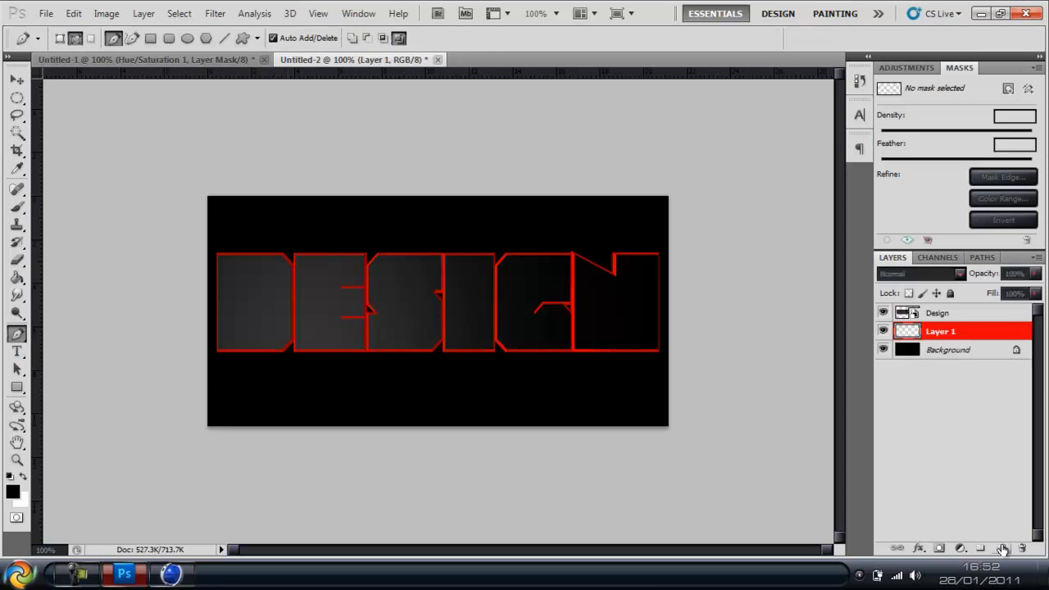
{"action": "left_click_drag", "start_coordinate": [934, 331], "coordinate": [934, 305]}
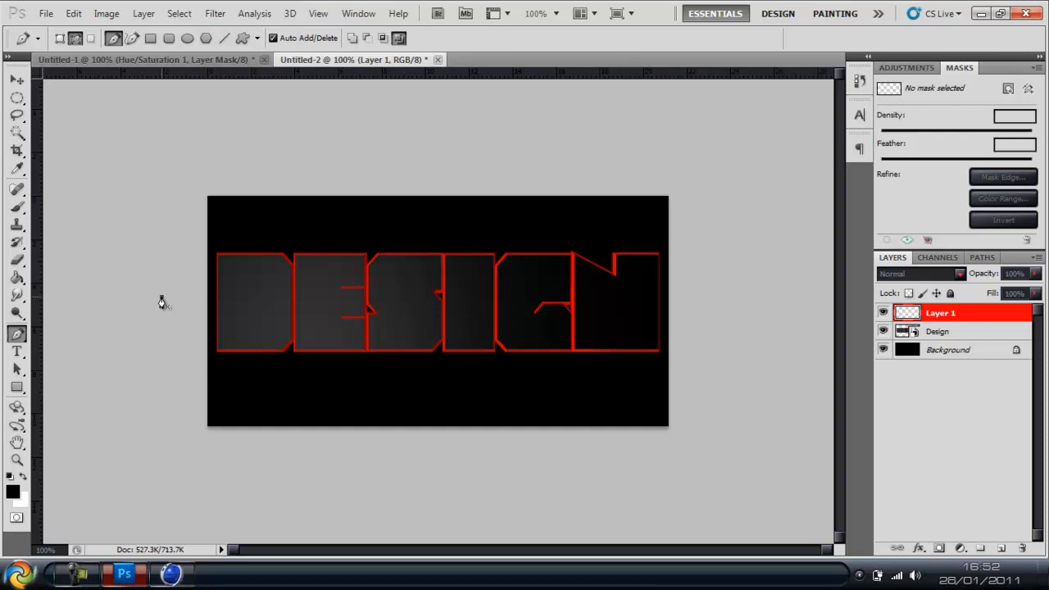
{"action": "left_click", "coordinate": [161, 300]}
{"action": "mouse_move", "coordinate": [236, 229]}
{"action": "left_mouse_down"}
{"action": "mouse_move", "coordinate": [278, 259]}
{"action": "mouse_move", "coordinate": [264, 305]}
{"action": "left_mouse_up"}
{"action": "mouse_move", "coordinate": [297, 367]}
{"action": "left_mouse_down"}
{"action": "mouse_move", "coordinate": [327, 367]}
{"action": "mouse_move", "coordinate": [323, 305]}
{"action": "left_mouse_up"}
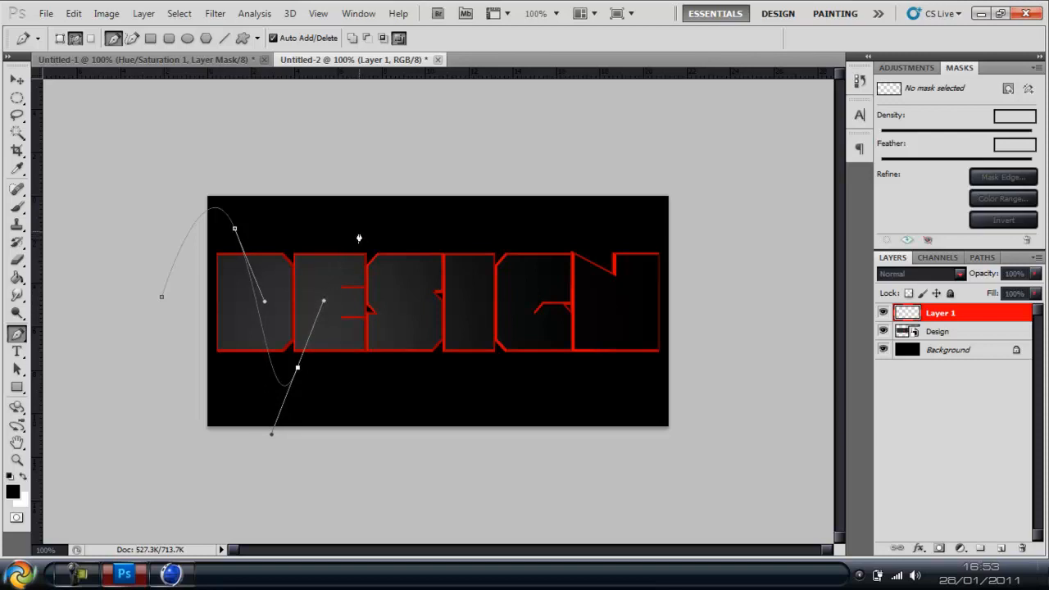
{"action": "mouse_move", "coordinate": [358, 236]}
{"action": "left_mouse_down"}
{"action": "mouse_move", "coordinate": [395, 260]}
{"action": "mouse_move", "coordinate": [394, 303]}
{"action": "left_mouse_up"}
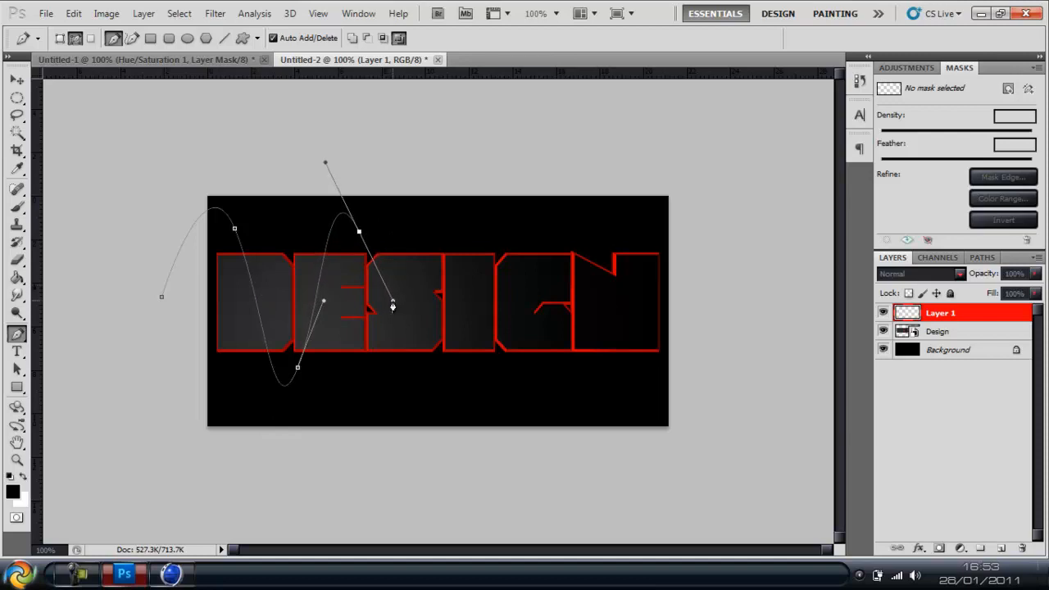
{"action": "left_click_drag", "start_coordinate": [420, 367], "coordinate": [449, 295]}
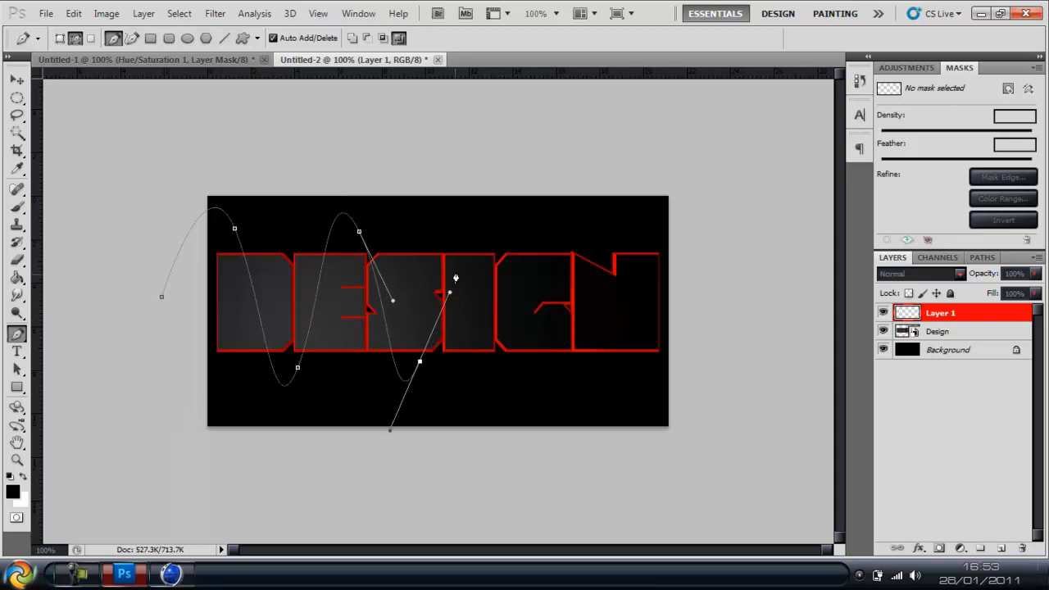
Step: Continue the wave across G and N and trail its tail off past the right edge
{"action": "left_click_drag", "start_coordinate": [471, 239], "coordinate": [506, 283]}
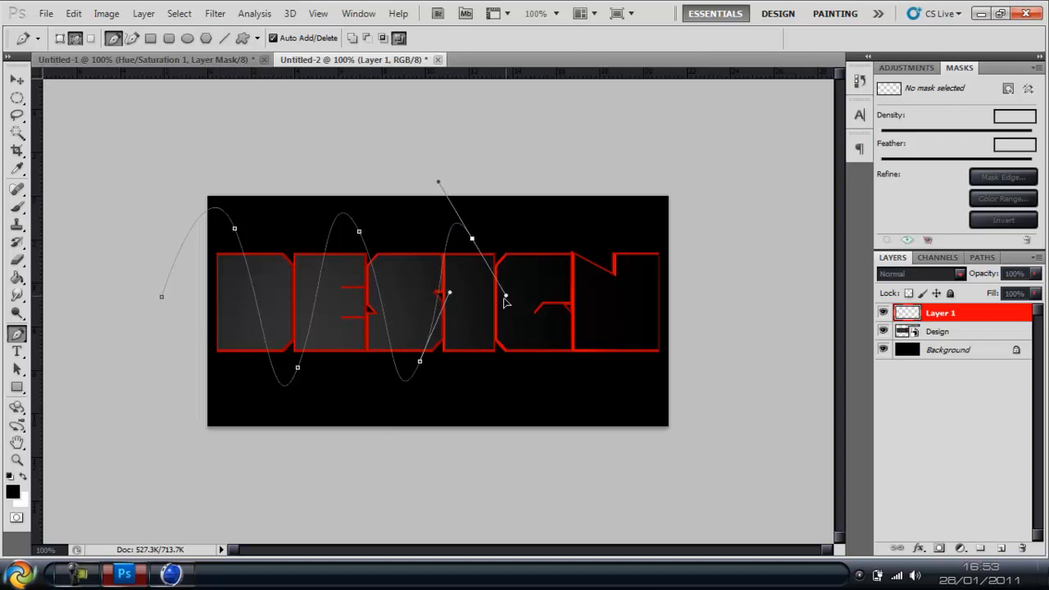
{"action": "left_click_drag", "start_coordinate": [507, 284], "coordinate": [500, 309]}
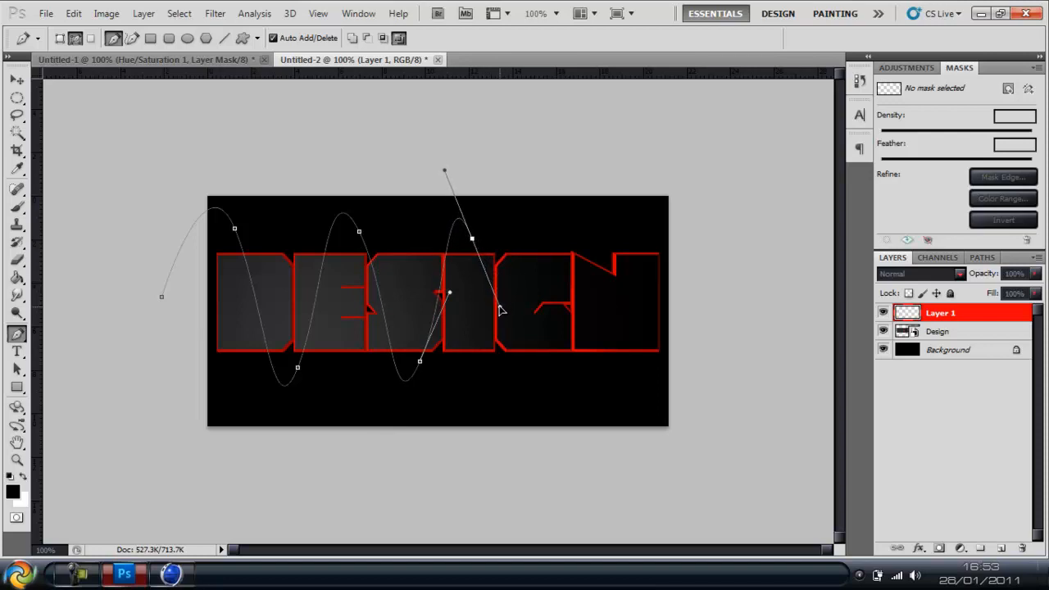
{"action": "left_click_drag", "start_coordinate": [527, 372], "coordinate": [550, 305]}
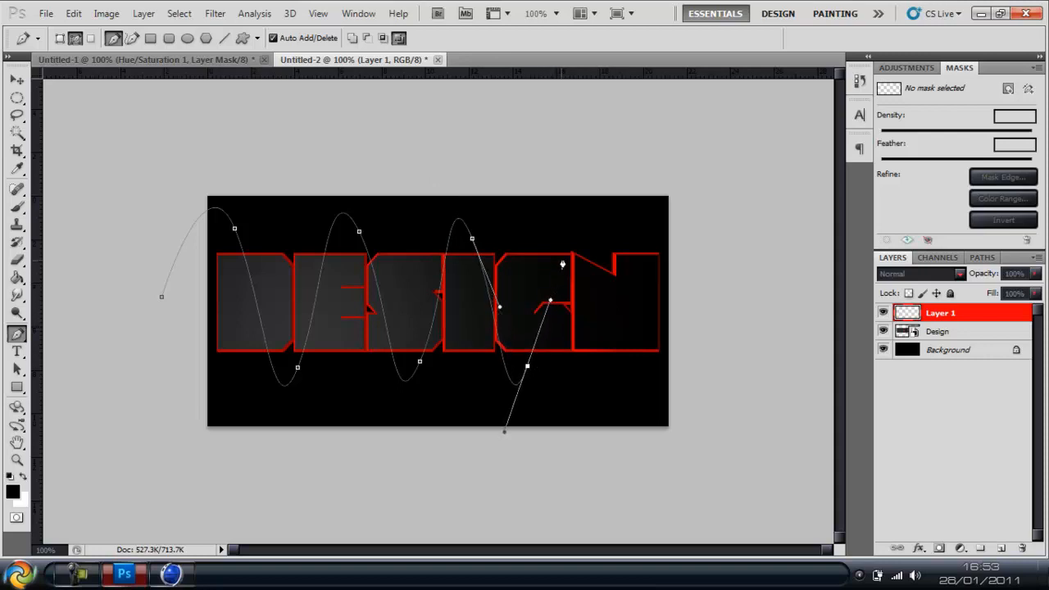
{"action": "mouse_move", "coordinate": [568, 243]}
{"action": "left_mouse_down"}
{"action": "mouse_move", "coordinate": [609, 297]}
{"action": "mouse_move", "coordinate": [600, 308]}
{"action": "left_mouse_up"}
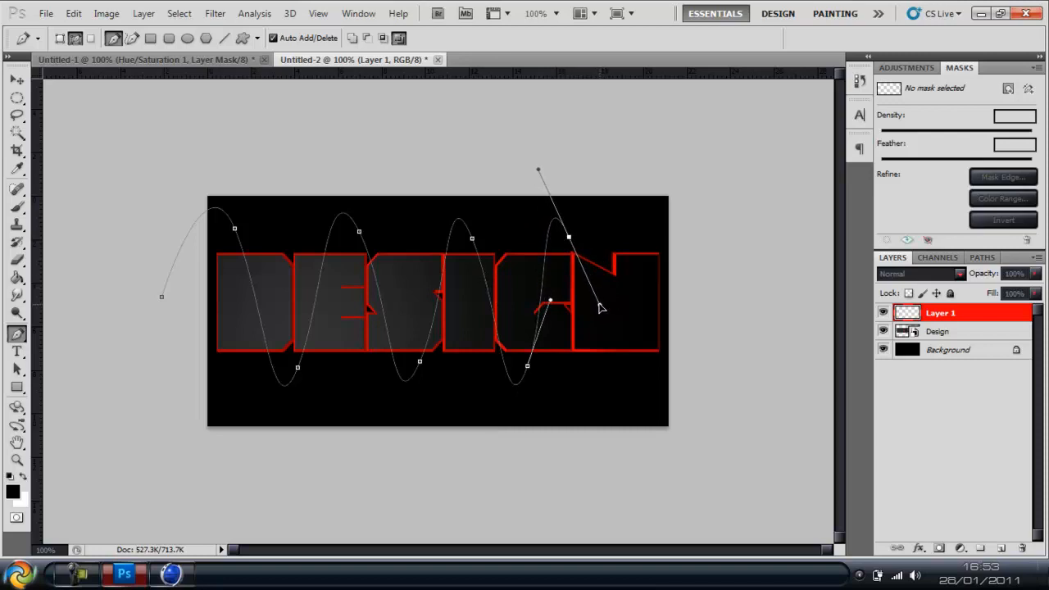
{"action": "mouse_move", "coordinate": [620, 364]}
{"action": "left_mouse_down"}
{"action": "mouse_move", "coordinate": [644, 315]}
{"action": "mouse_move", "coordinate": [638, 302]}
{"action": "left_mouse_up"}
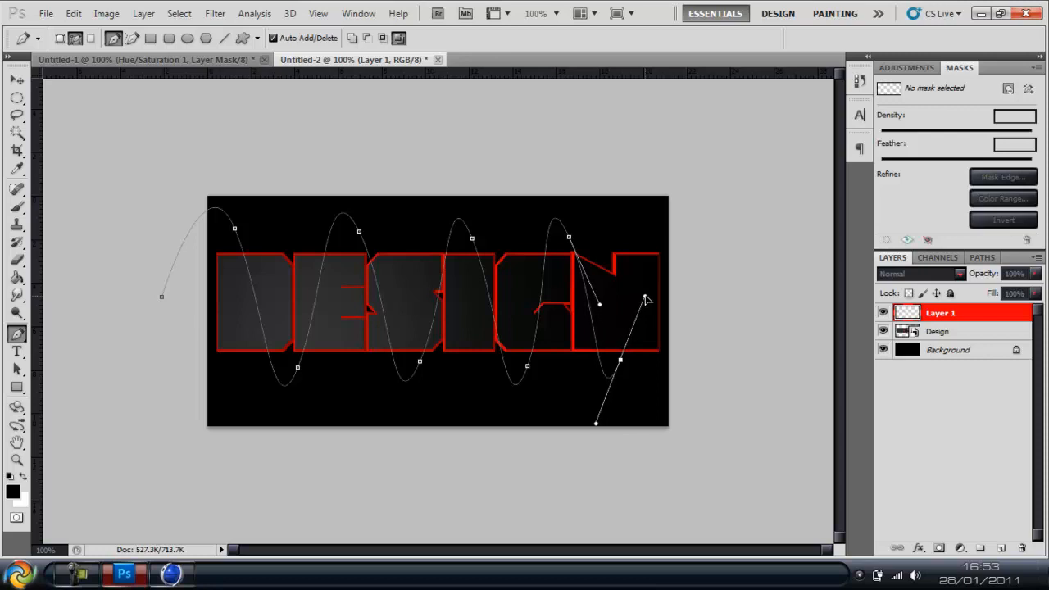
{"action": "left_click_drag", "start_coordinate": [639, 302], "coordinate": [636, 298]}
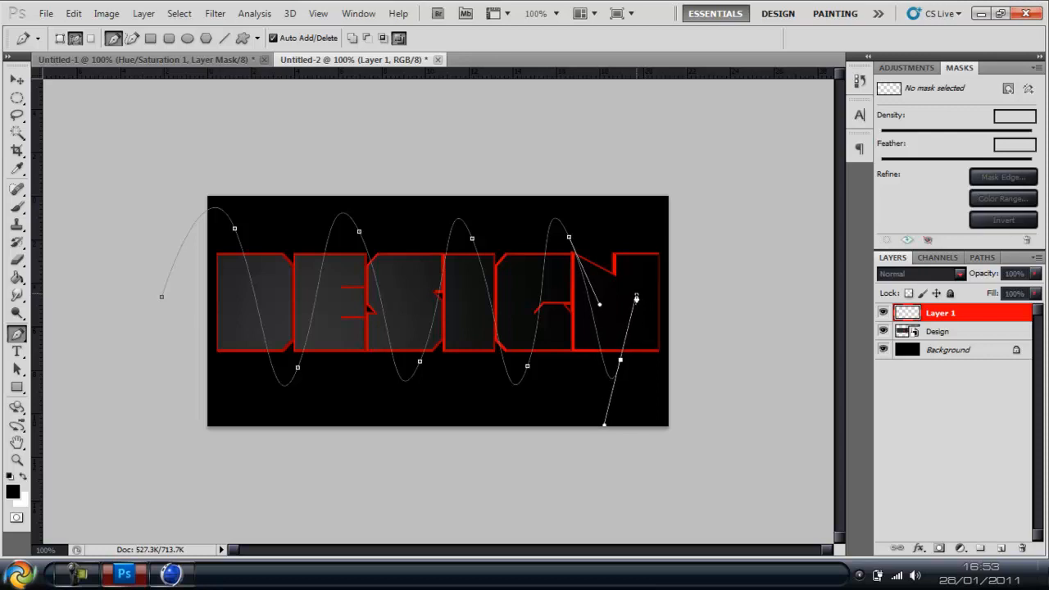
{"action": "mouse_move", "coordinate": [647, 238]}
{"action": "left_mouse_down"}
{"action": "mouse_move", "coordinate": [676, 231]}
{"action": "mouse_move", "coordinate": [685, 256]}
{"action": "left_mouse_up"}
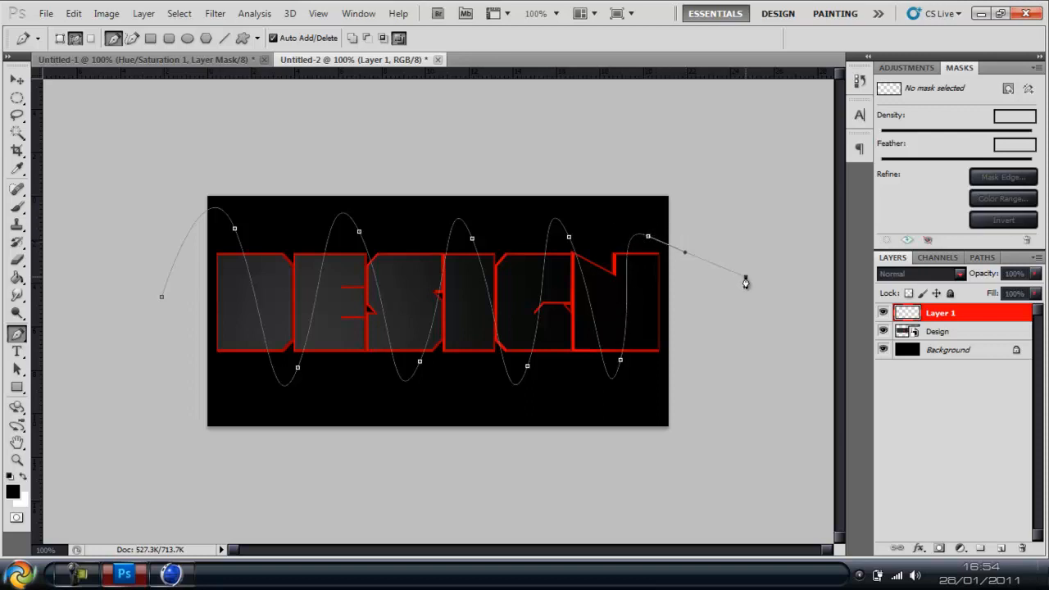
{"action": "left_click_drag", "start_coordinate": [746, 282], "coordinate": [744, 276]}
Step: Set the Brush tool to a small hard round 8 px preset tip
{"action": "left_click", "coordinate": [18, 209]}
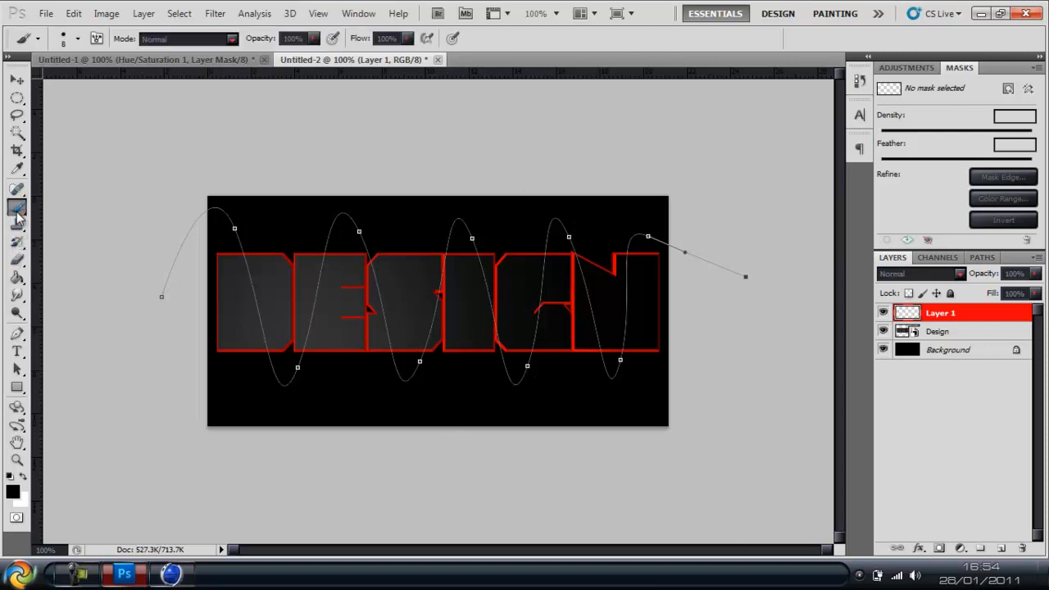
{"action": "left_click", "coordinate": [79, 39]}
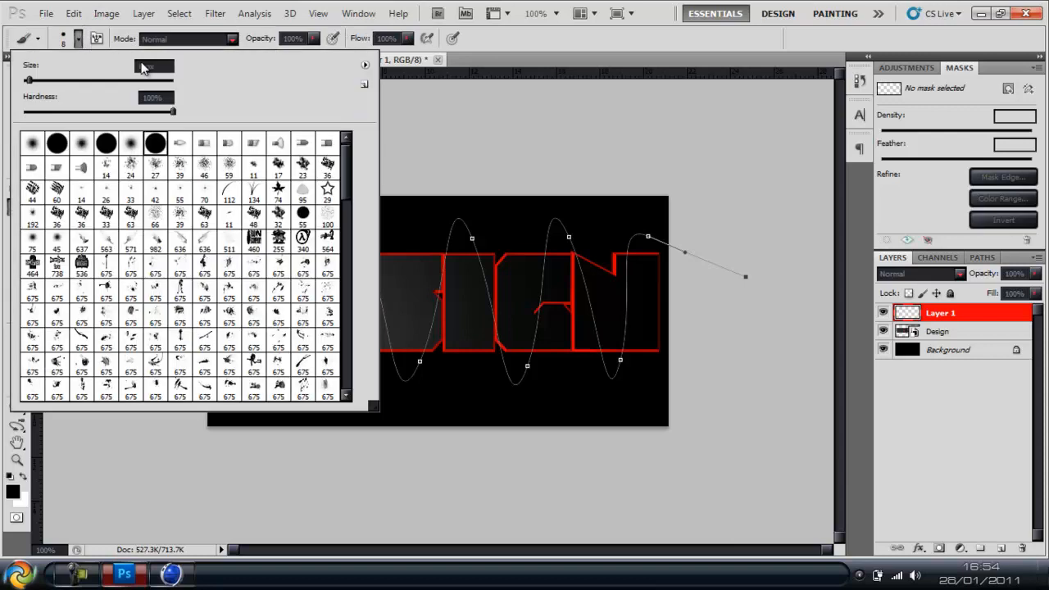
{"action": "left_click", "coordinate": [106, 144]}
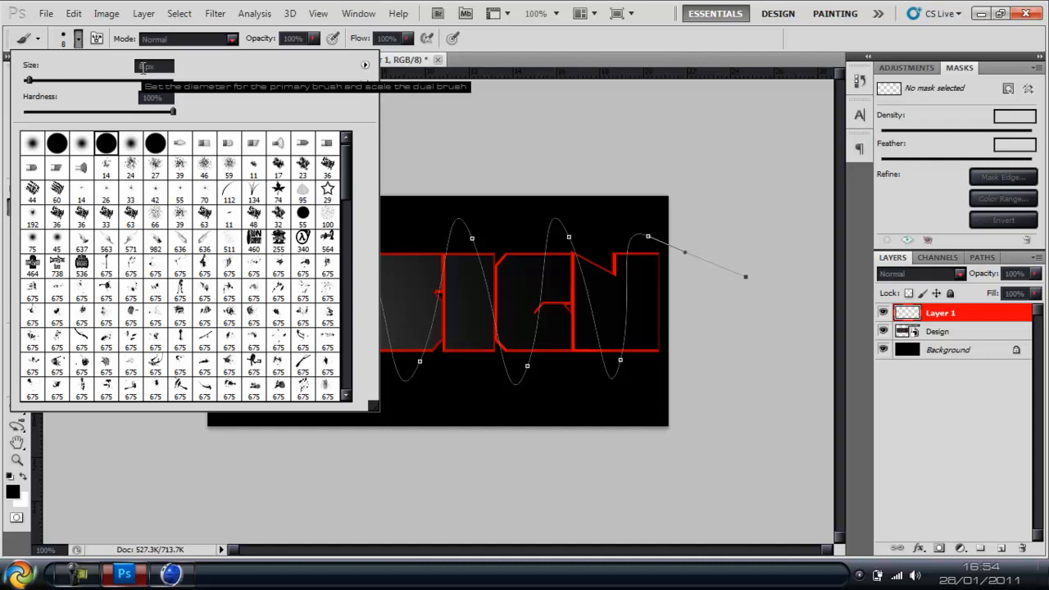
{"action": "key", "text": "Return"}
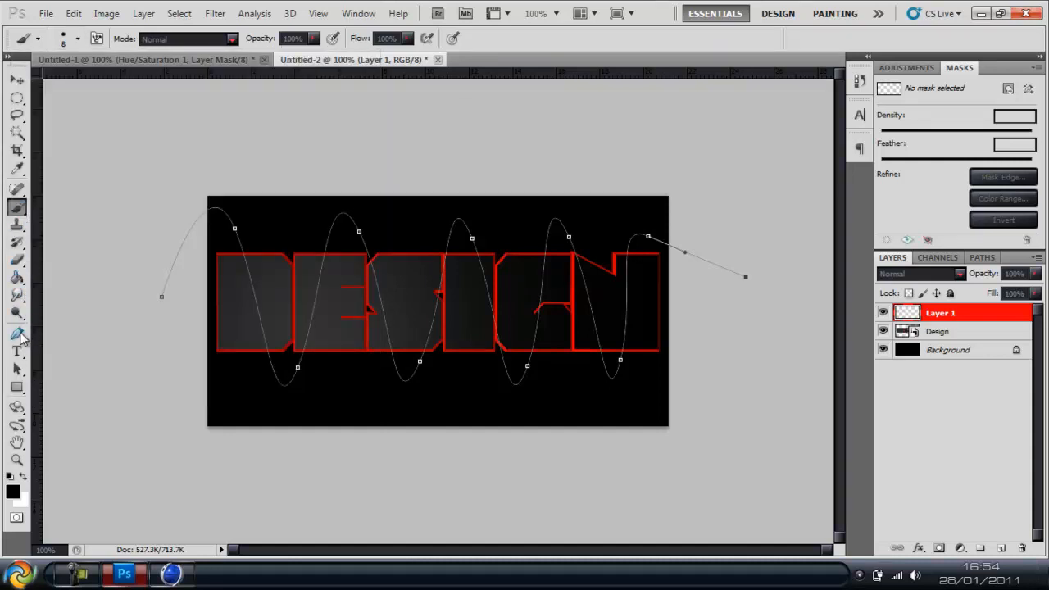
Step: Stroke the wavy path onto Layer 1 with the Brush as the stroking tool
{"action": "left_click", "coordinate": [17, 334]}
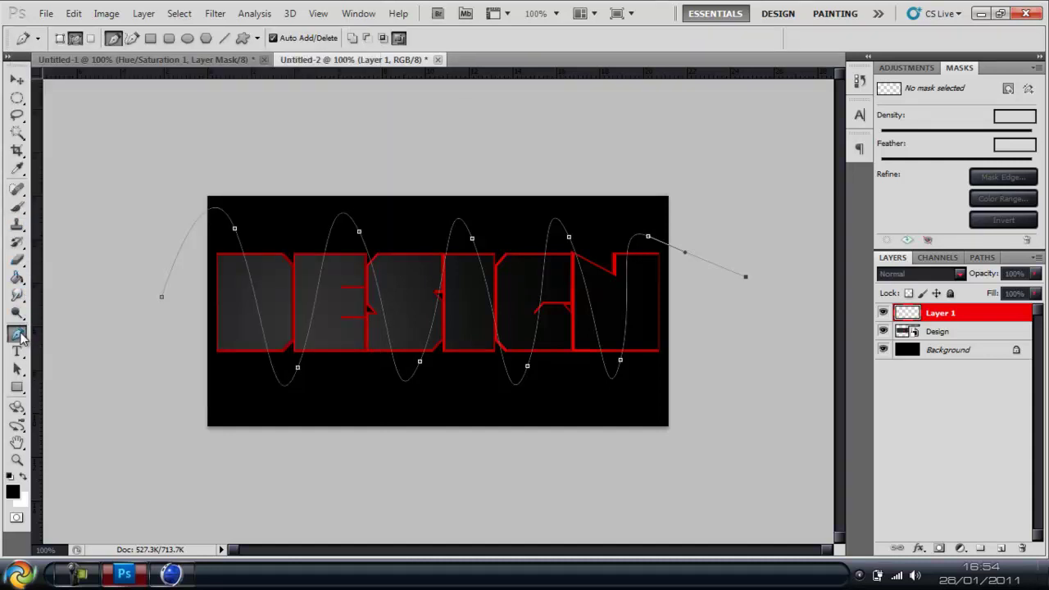
{"action": "right_click", "coordinate": [256, 303]}
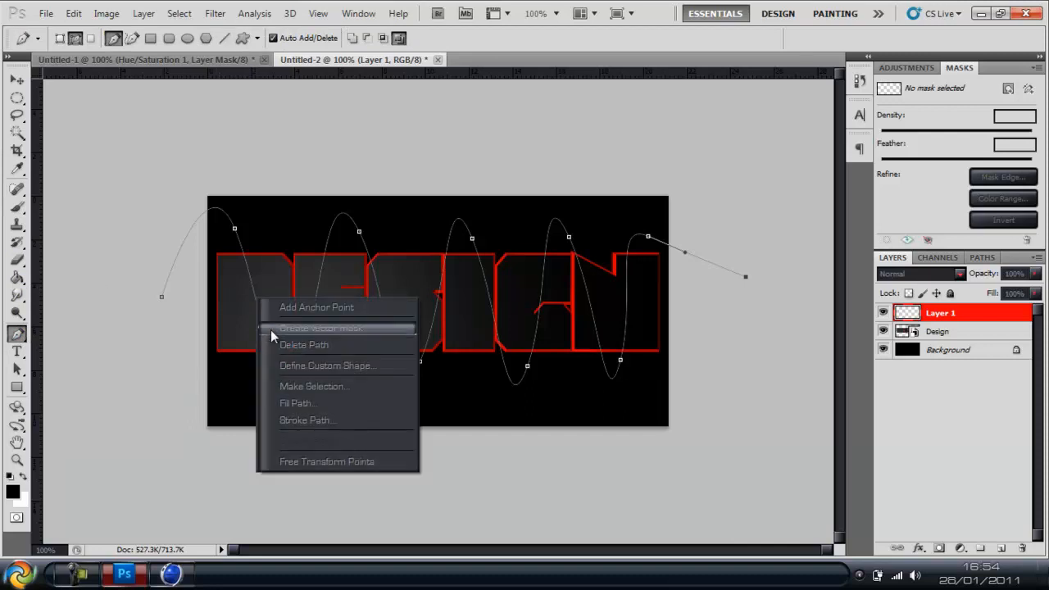
{"action": "left_click", "coordinate": [305, 420]}
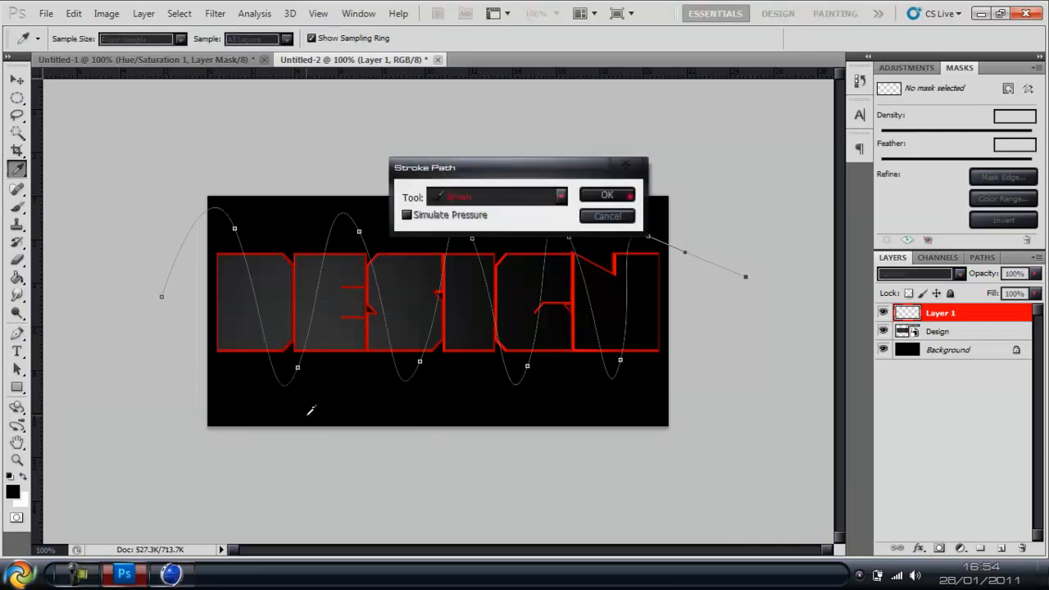
{"action": "left_click", "coordinate": [560, 197]}
{"action": "left_click", "coordinate": [541, 213]}
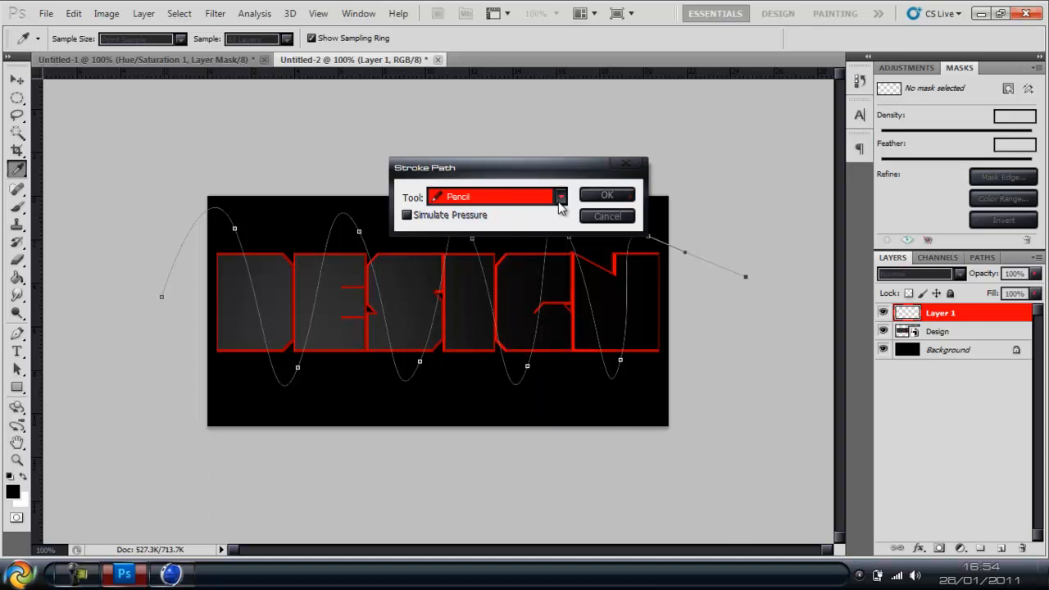
{"action": "left_click", "coordinate": [560, 198]}
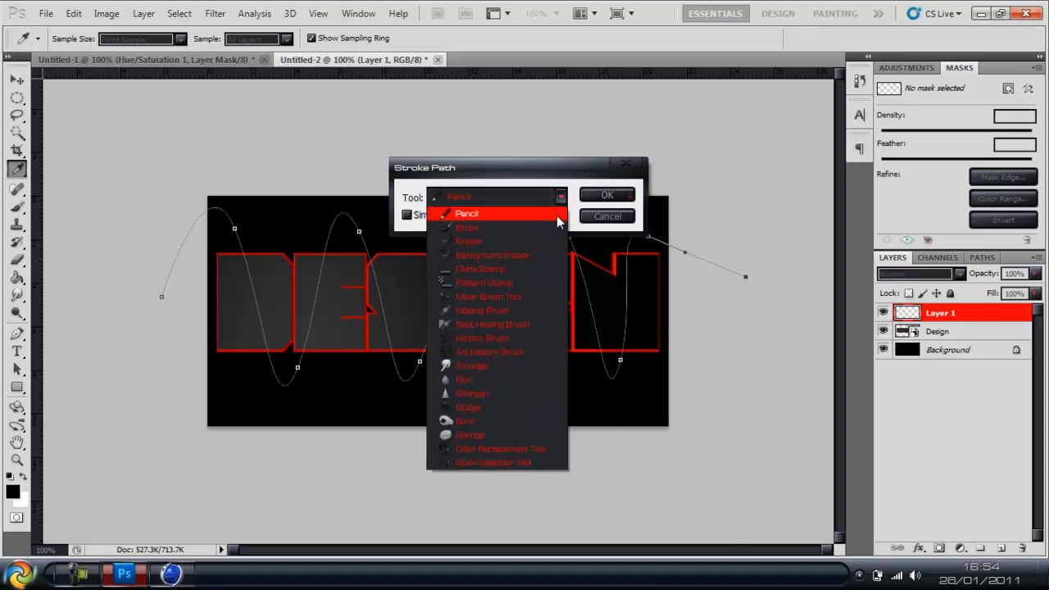
{"action": "left_click", "coordinate": [549, 229]}
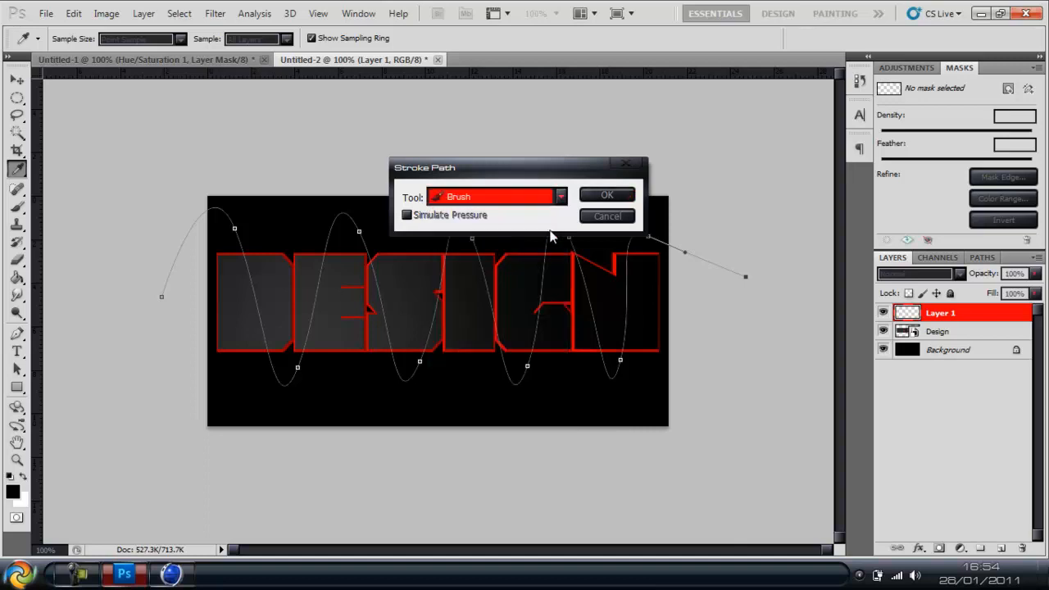
{"action": "left_click", "coordinate": [606, 195]}
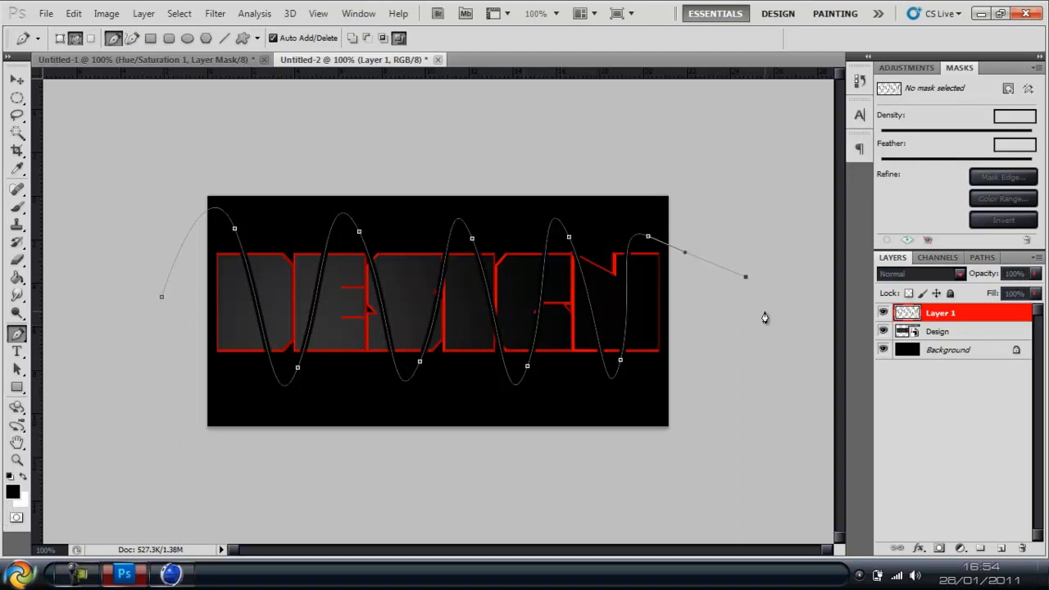
{"action": "left_click", "coordinate": [919, 550]}
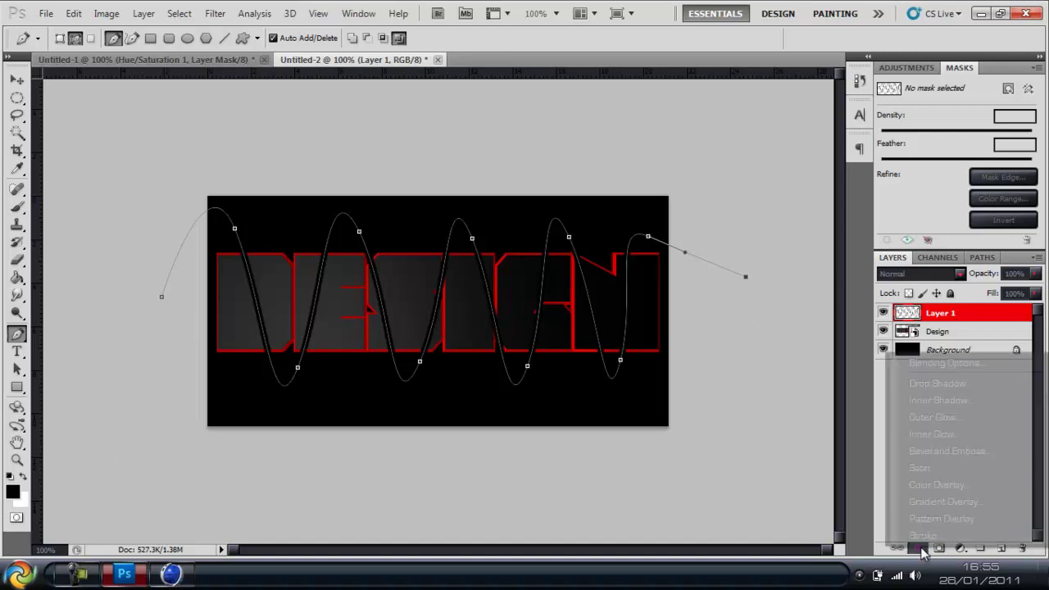
Step: Add a white Color Overlay layer style to the wire
{"action": "left_click", "coordinate": [923, 490]}
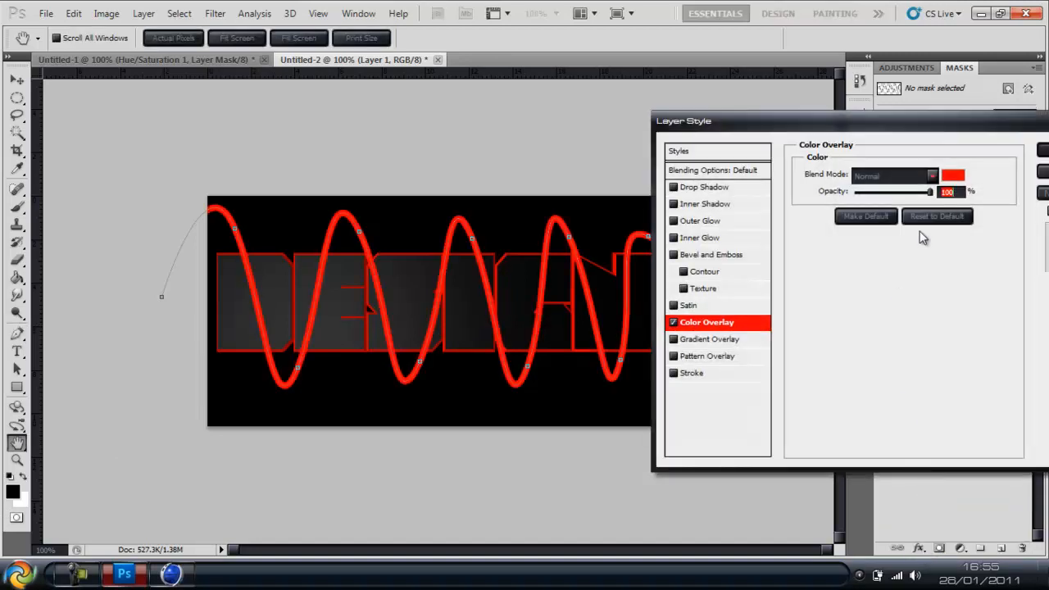
{"action": "left_click", "coordinate": [953, 175]}
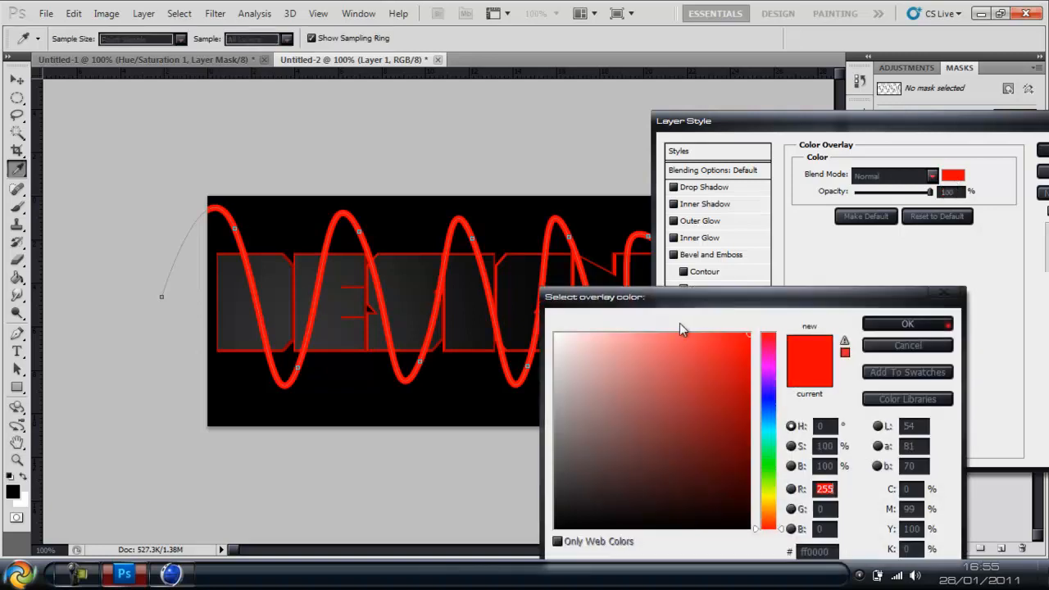
{"action": "left_click", "coordinate": [556, 335]}
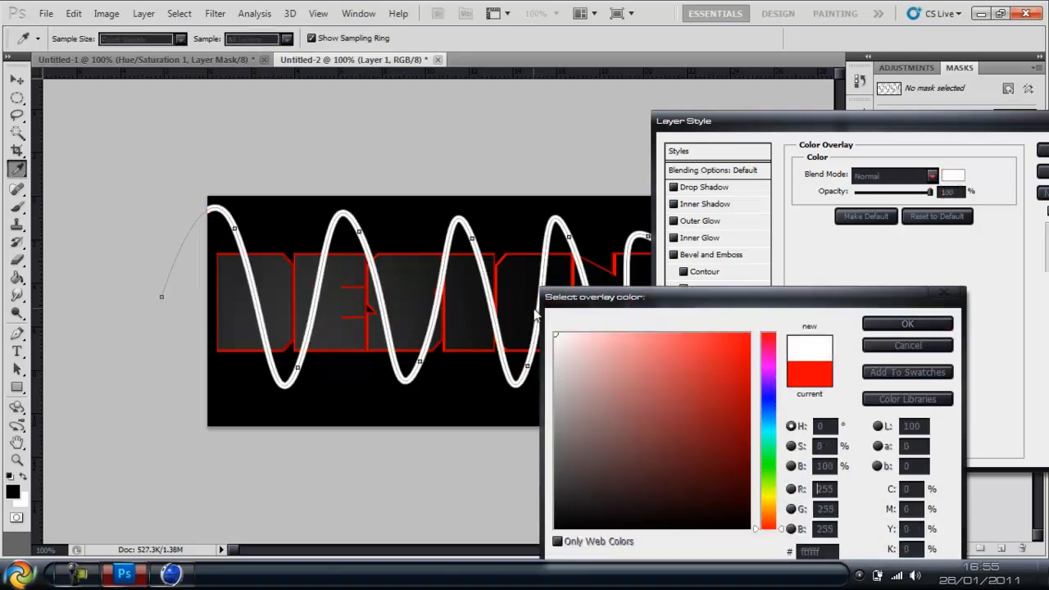
{"action": "left_click", "coordinate": [906, 324]}
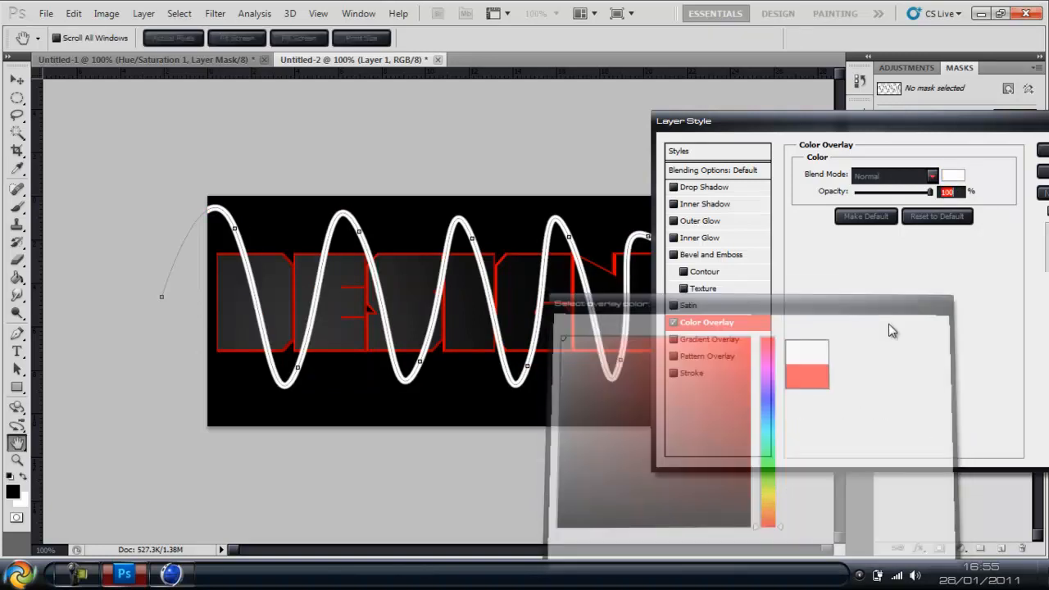
Step: Add a pure red ff0000 Outer Glow with widened Spread and apply the effects
{"action": "left_click", "coordinate": [702, 221]}
{"action": "left_click", "coordinate": [835, 228]}
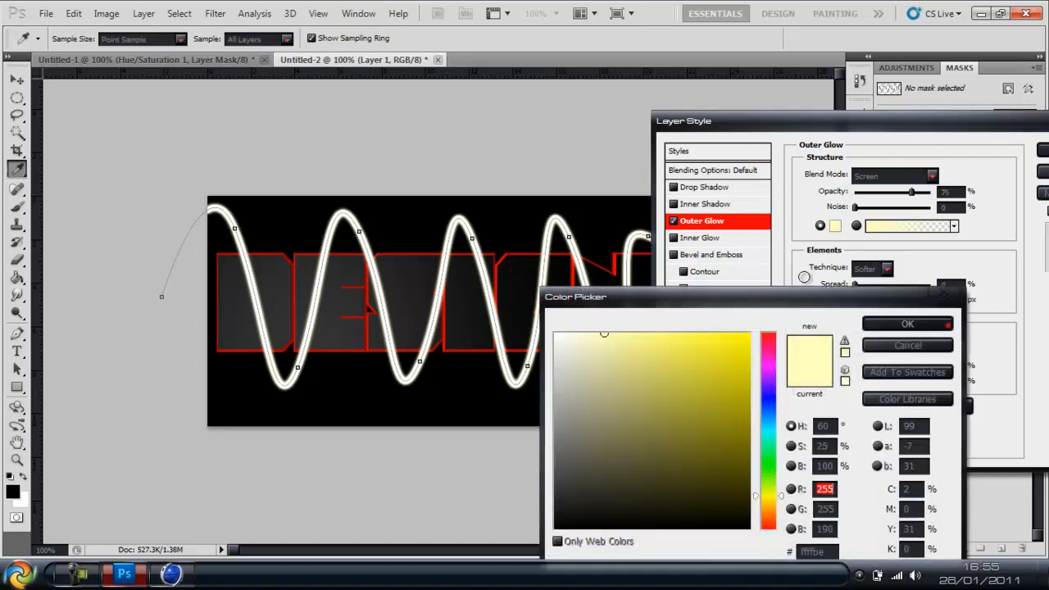
{"action": "left_click", "coordinate": [712, 415]}
{"action": "left_click_drag", "start_coordinate": [768, 459], "coordinate": [765, 263]}
{"action": "left_click", "coordinate": [748, 338]}
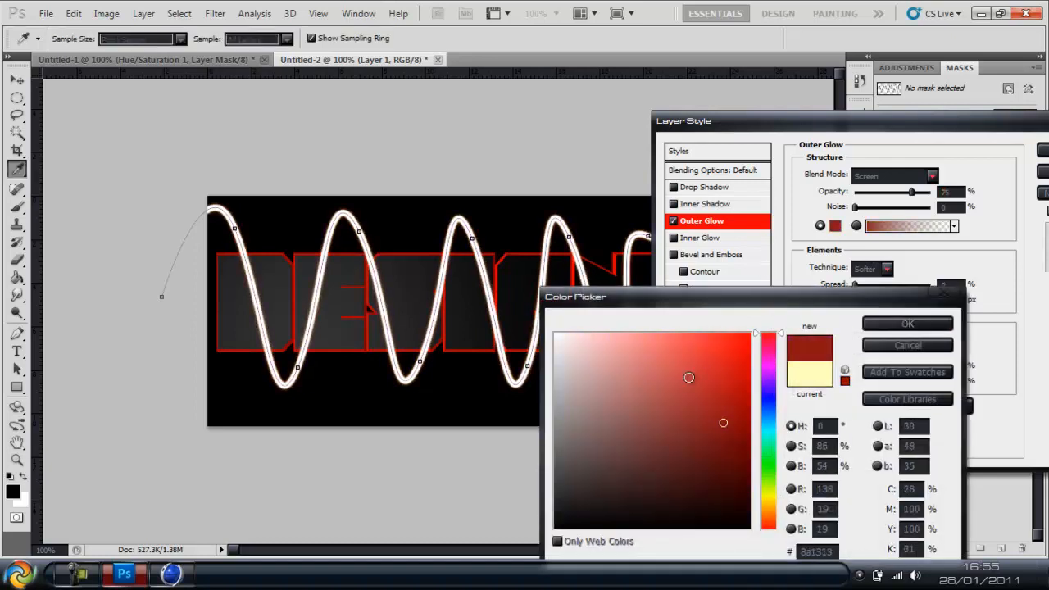
{"action": "left_click", "coordinate": [883, 325]}
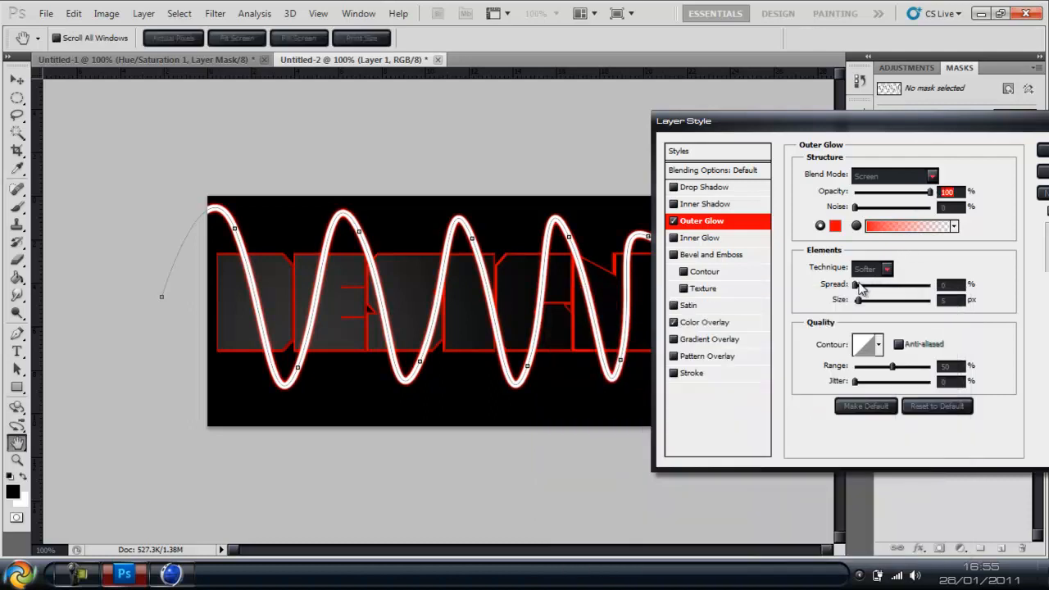
{"action": "left_click_drag", "start_coordinate": [864, 286], "coordinate": [869, 286]}
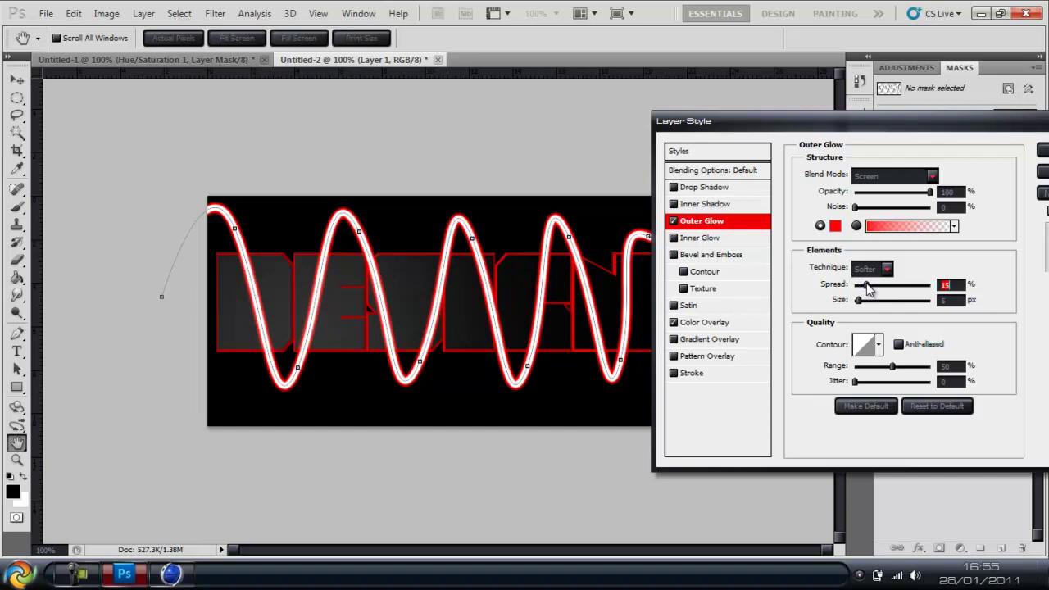
{"action": "left_click", "coordinate": [1042, 152]}
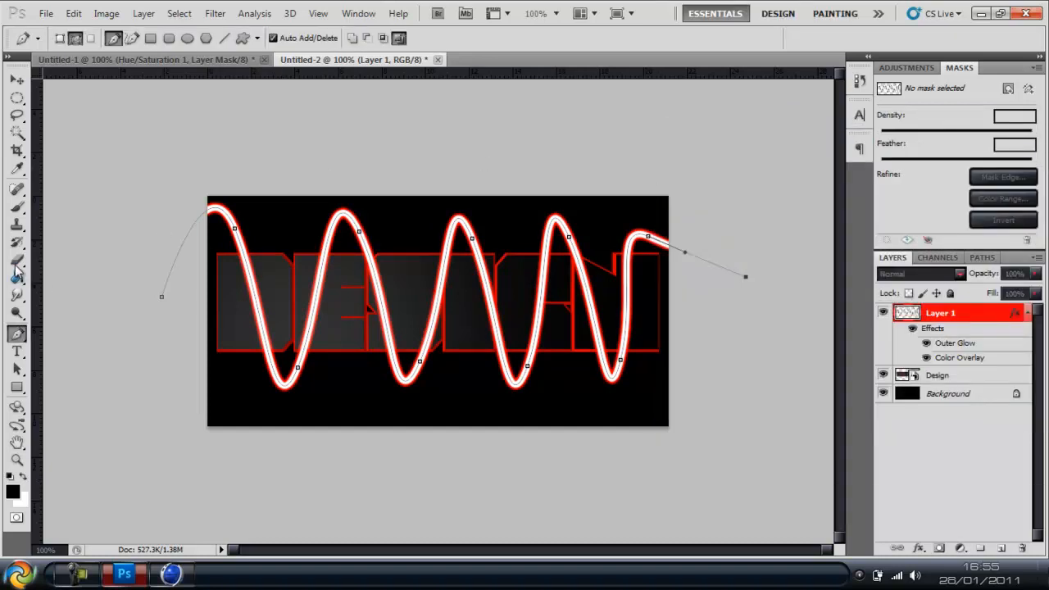
Step: Set the Eraser to a soft 55 px tip and zoom the view to 200%
{"action": "left_click", "coordinate": [17, 262]}
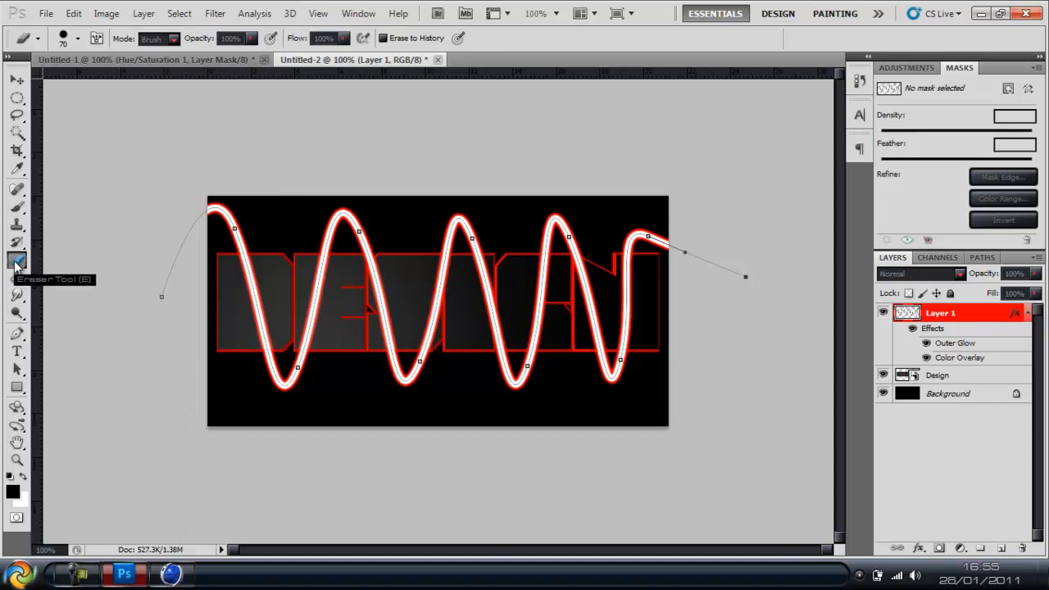
{"action": "left_click", "coordinate": [78, 38]}
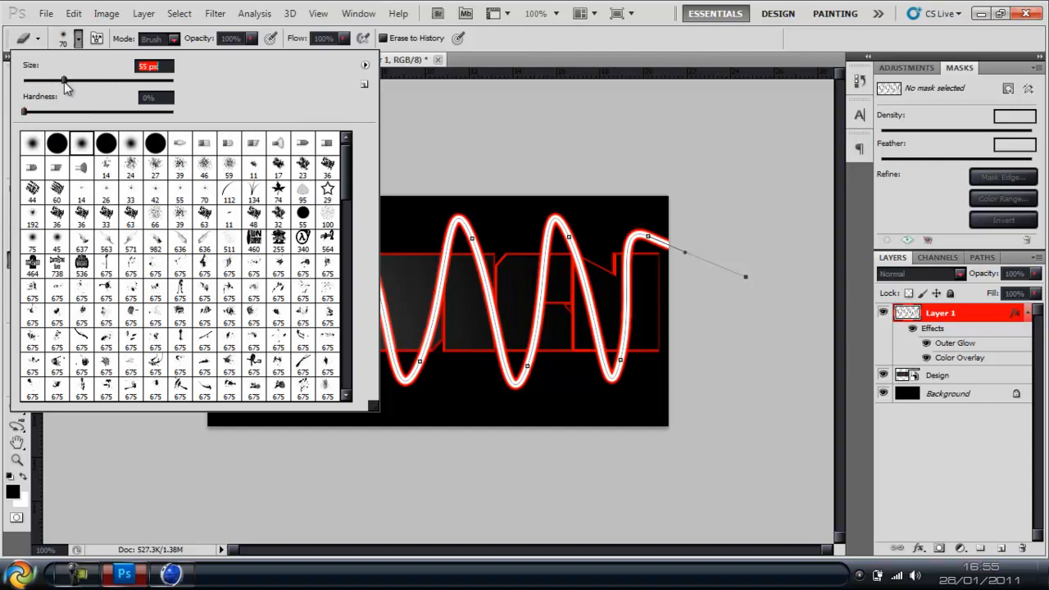
{"action": "left_click_drag", "start_coordinate": [68, 81], "coordinate": [64, 81]}
{"action": "left_click", "coordinate": [203, 308]}
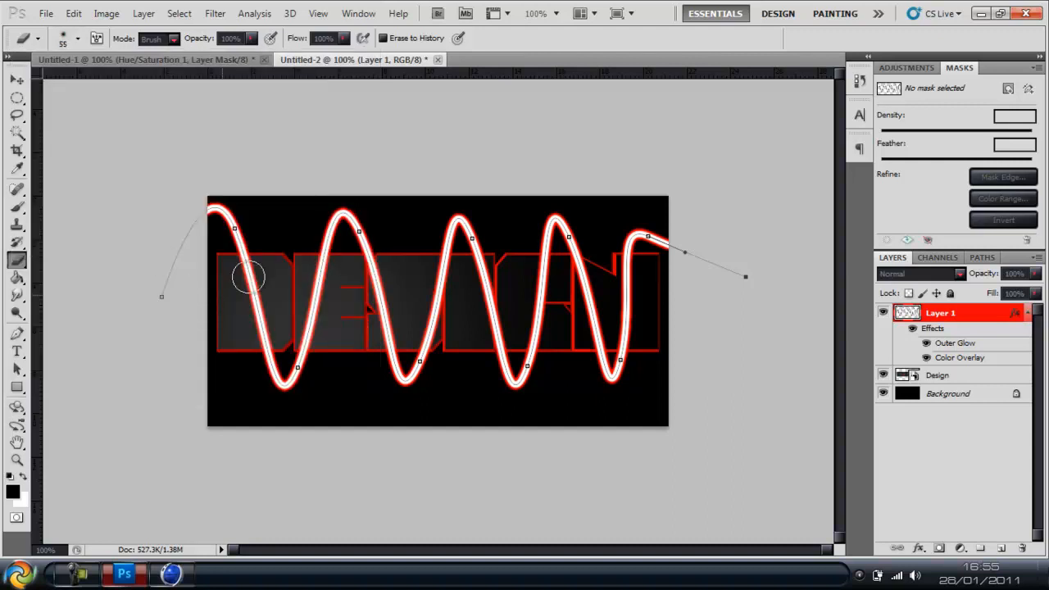
{"action": "left_click", "coordinate": [556, 14]}
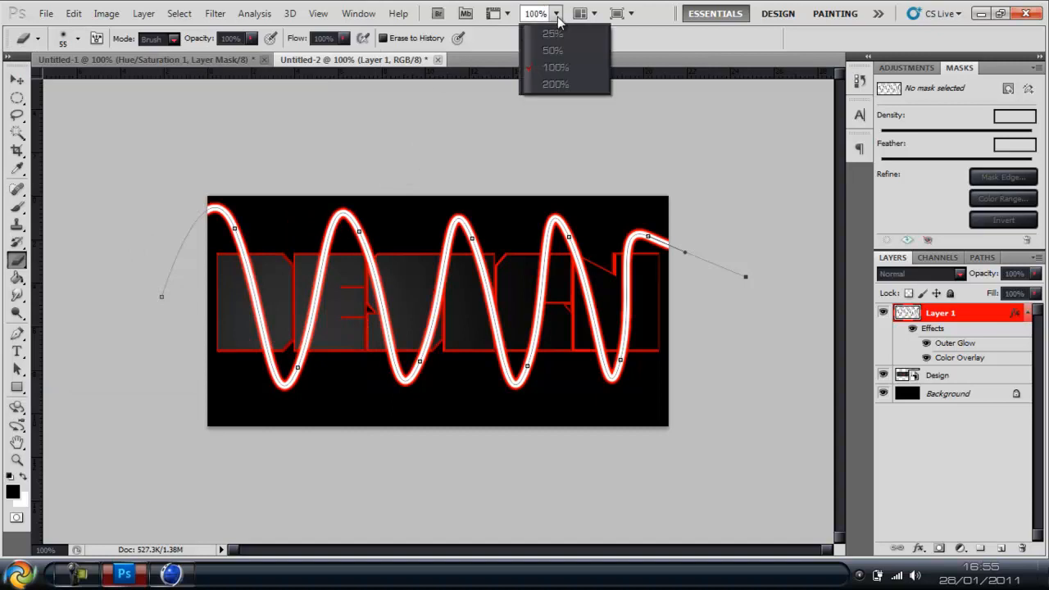
{"action": "left_click", "coordinate": [552, 86]}
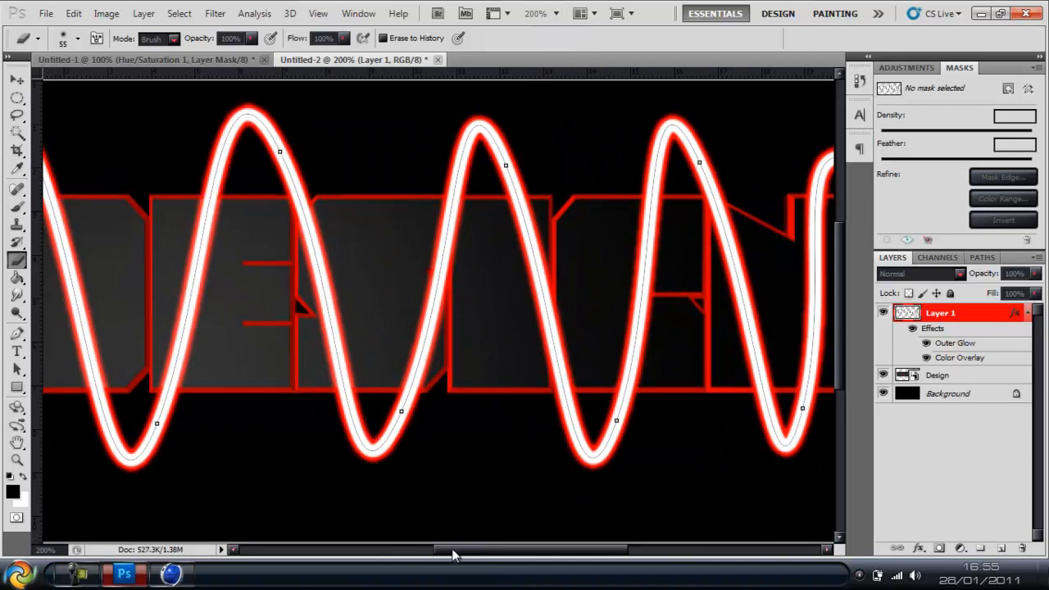
{"action": "mouse_move", "coordinate": [455, 555]}
{"action": "left_mouse_down"}
{"action": "mouse_move", "coordinate": [399, 554]}
{"action": "mouse_move", "coordinate": [459, 553]}
{"action": "left_mouse_up"}
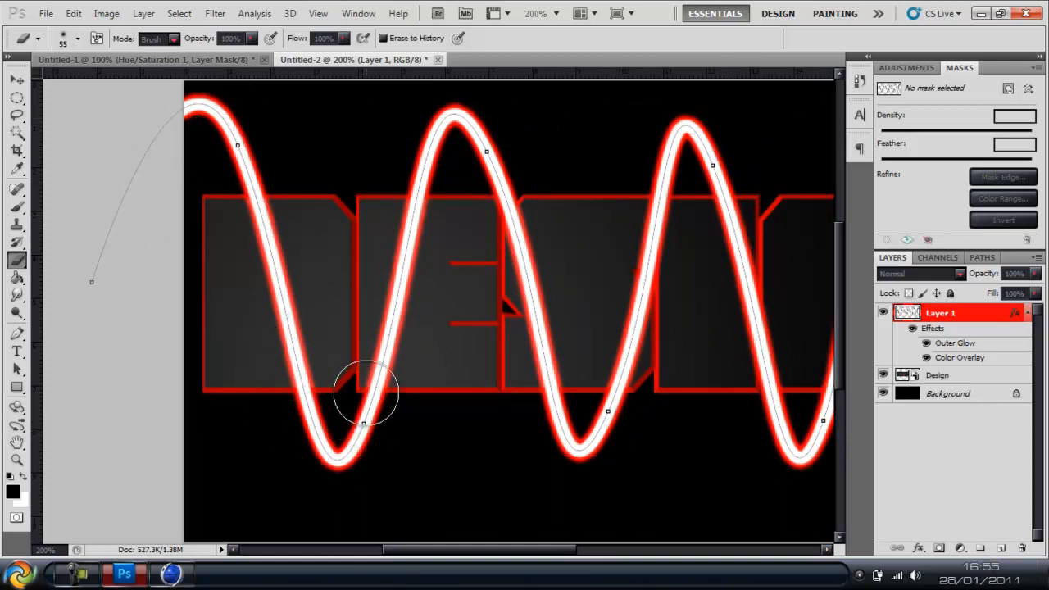
Step: Erase the glowing wire where it crosses the E and clean up the stub's glow
{"action": "left_click_drag", "start_coordinate": [381, 360], "coordinate": [399, 310]}
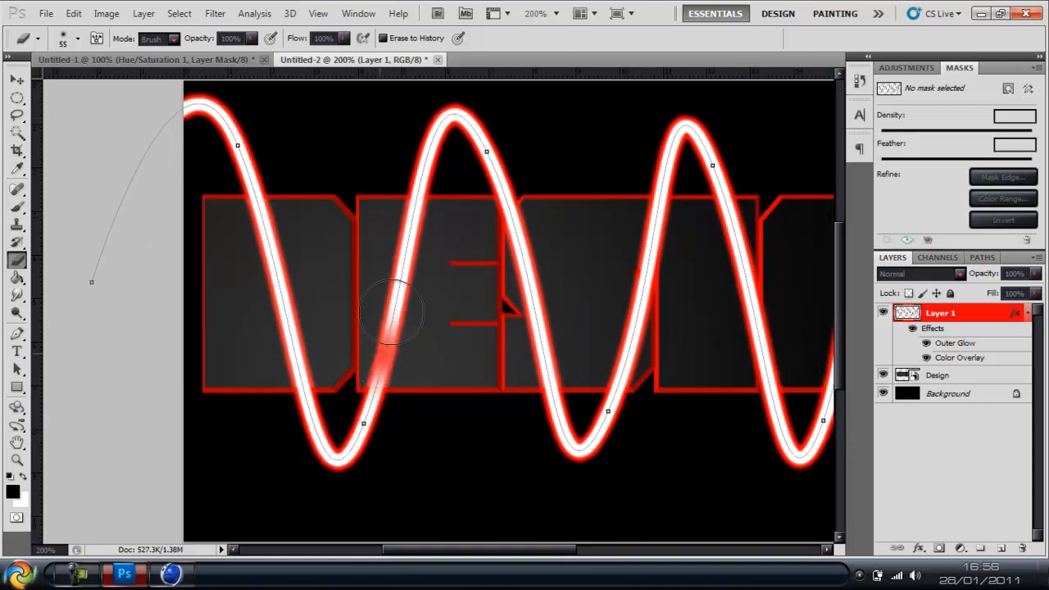
{"action": "left_click_drag", "start_coordinate": [398, 270], "coordinate": [413, 212]}
{"action": "left_click_drag", "start_coordinate": [382, 344], "coordinate": [377, 354]}
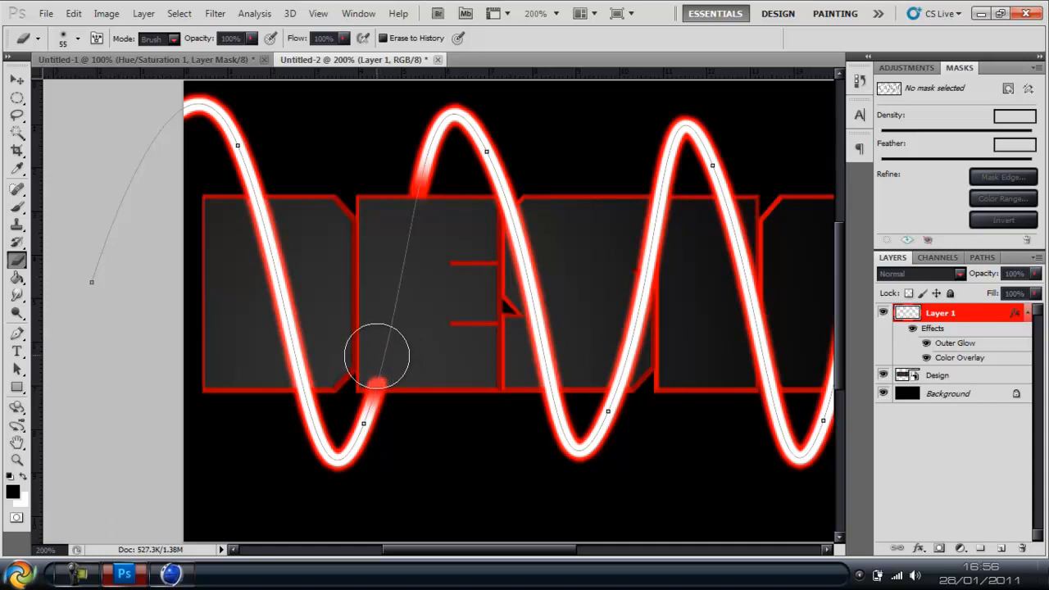
{"action": "left_click_drag", "start_coordinate": [376, 356], "coordinate": [379, 358]}
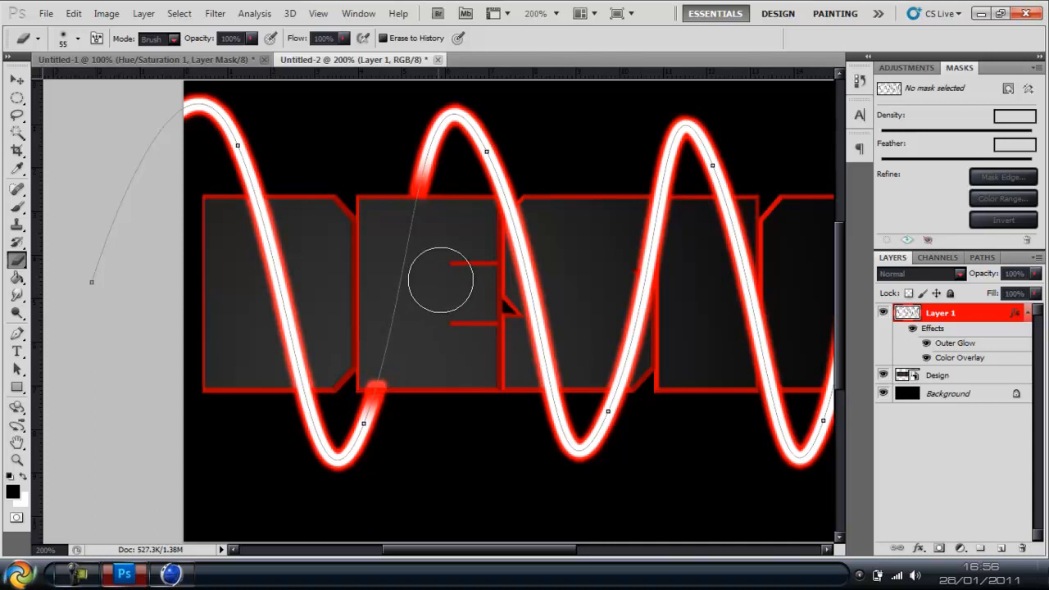
{"action": "mouse_move", "coordinate": [643, 307]}
{"action": "left_mouse_down"}
{"action": "mouse_move", "coordinate": [618, 368]}
{"action": "mouse_move", "coordinate": [635, 295]}
{"action": "mouse_move", "coordinate": [643, 307]}
{"action": "mouse_move", "coordinate": [647, 246]}
{"action": "mouse_move", "coordinate": [656, 254]}
{"action": "mouse_move", "coordinate": [659, 180]}
{"action": "left_mouse_up"}
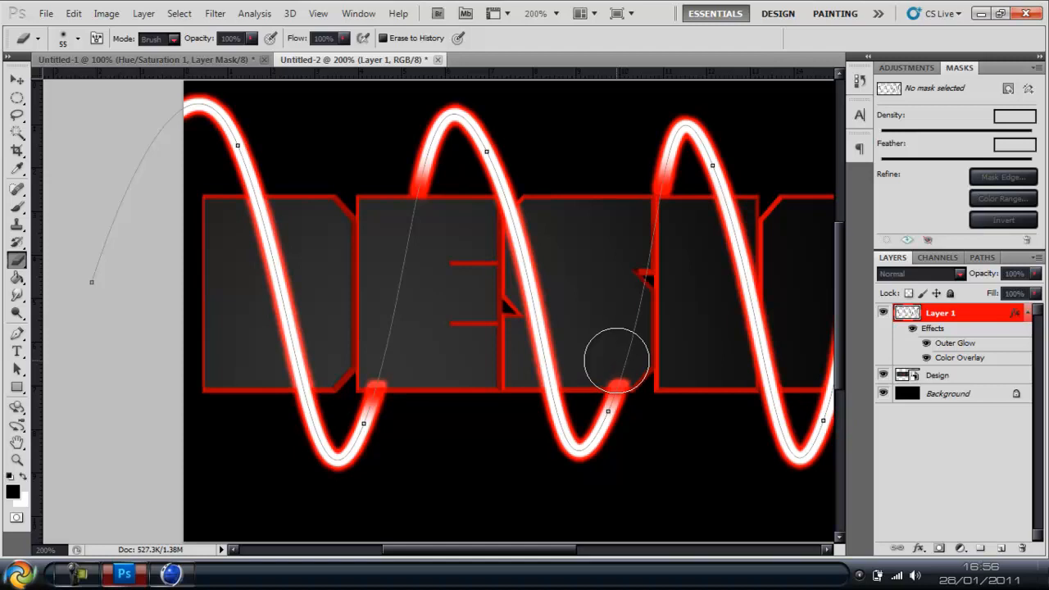
Step: Erase the wire over the next letter, undoing and redoing a bad erase
{"action": "left_click", "coordinate": [618, 360]}
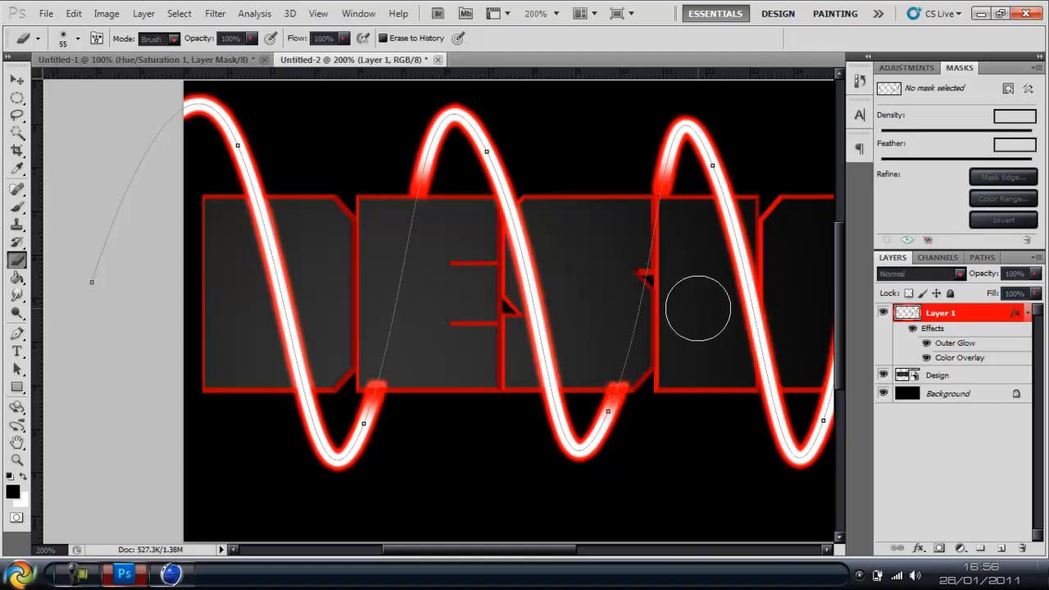
{"action": "left_click_drag", "start_coordinate": [505, 553], "coordinate": [565, 550]}
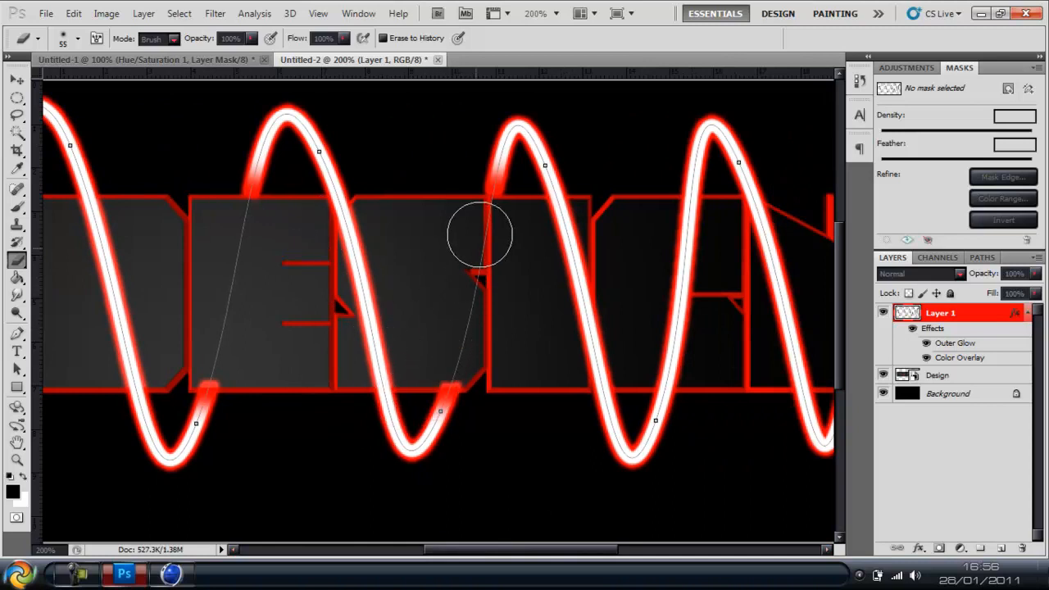
{"action": "left_click_drag", "start_coordinate": [672, 376], "coordinate": [686, 230]}
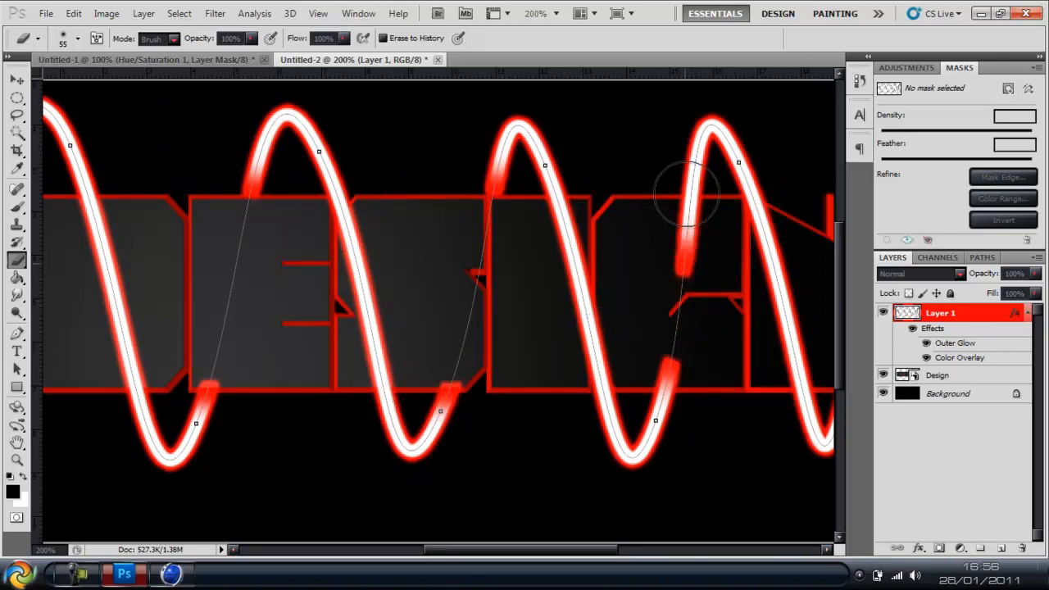
{"action": "left_click", "coordinate": [687, 230]}
{"action": "key", "text": "ctrl+z"}
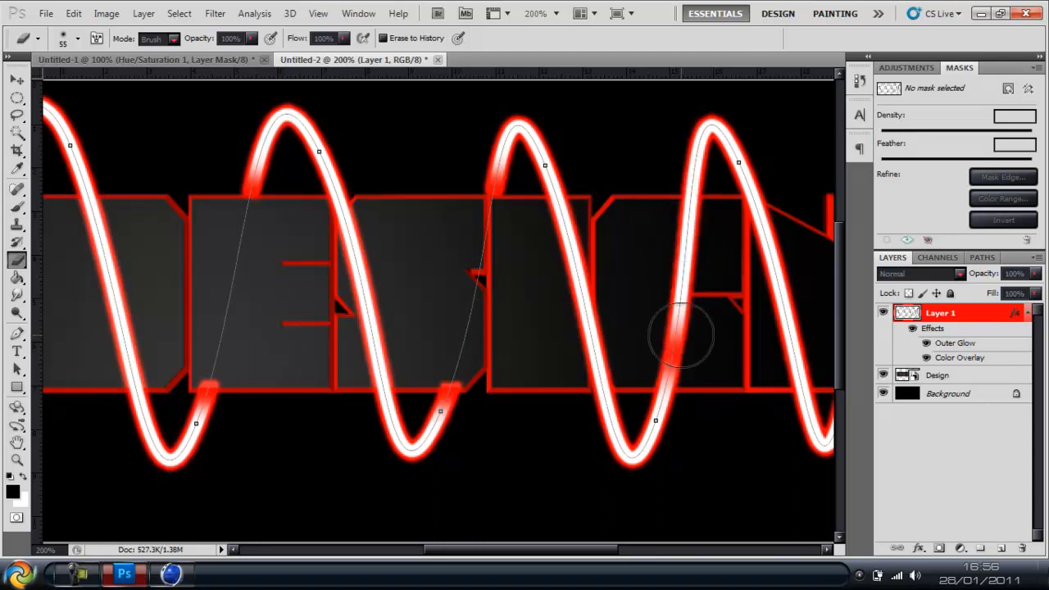
{"action": "left_click_drag", "start_coordinate": [685, 312], "coordinate": [690, 197]}
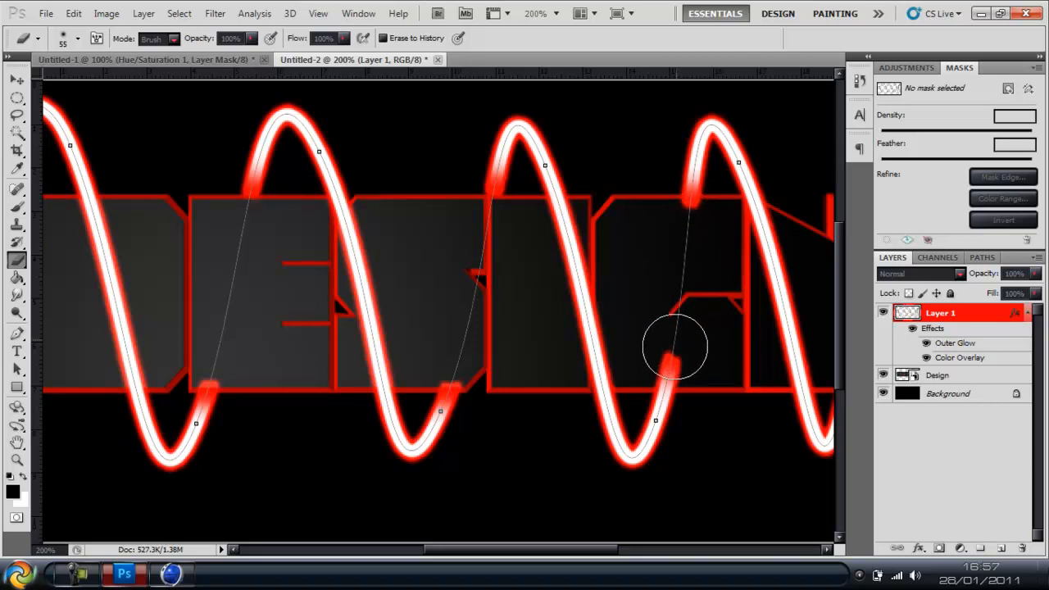
{"action": "left_click_drag", "start_coordinate": [678, 328], "coordinate": [668, 360]}
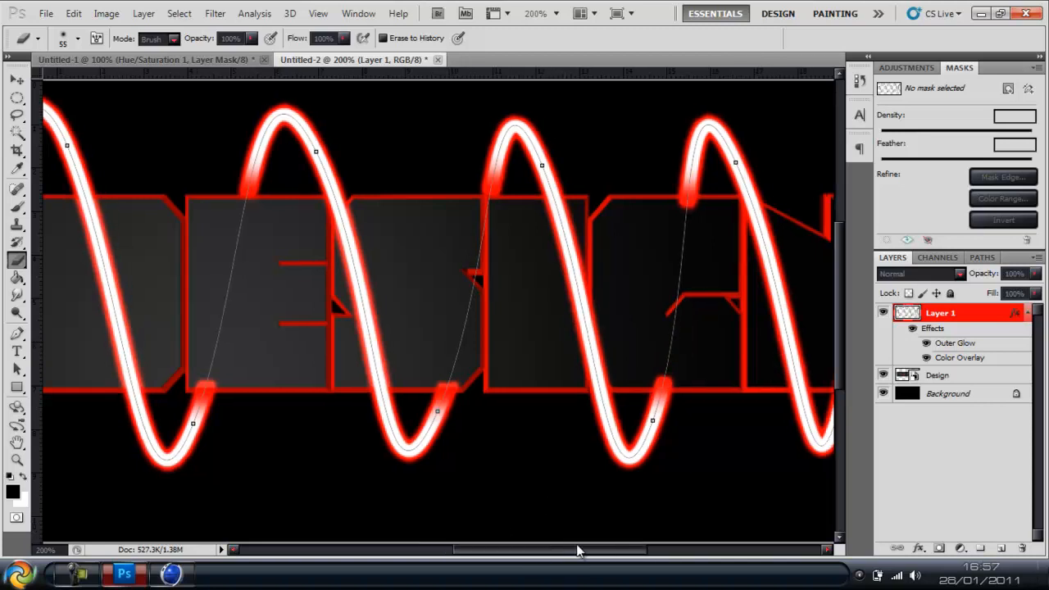
{"action": "left_click_drag", "start_coordinate": [541, 550], "coordinate": [586, 551]}
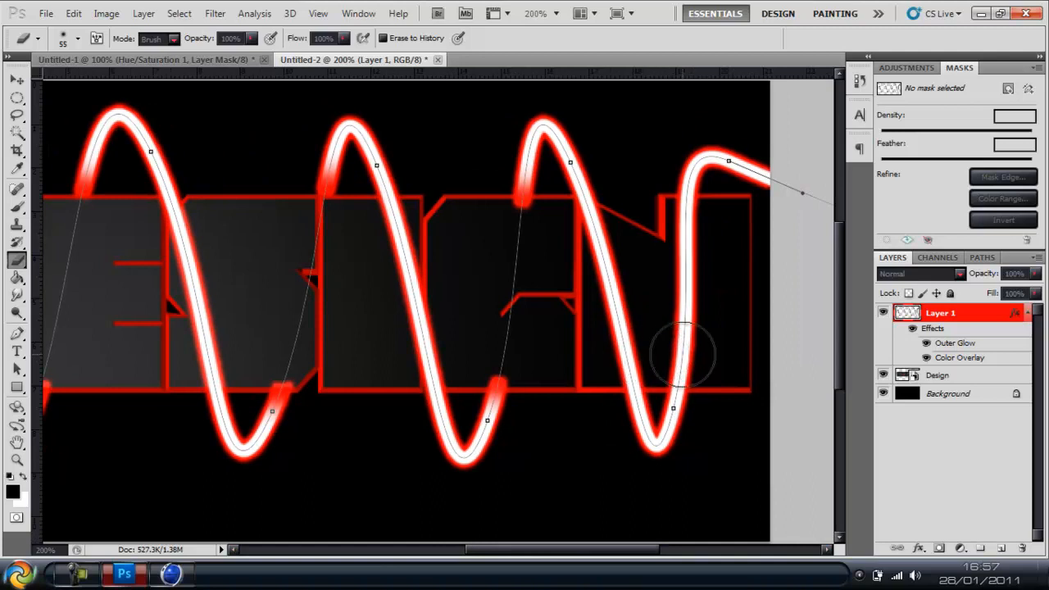
Step: Erase and widen the gap where the wire crosses the final letter
{"action": "left_click_drag", "start_coordinate": [682, 315], "coordinate": [688, 385]}
{"action": "left_click_drag", "start_coordinate": [686, 345], "coordinate": [684, 365]}
{"action": "mouse_move", "coordinate": [684, 328]}
{"action": "left_mouse_down"}
{"action": "mouse_move", "coordinate": [684, 376]}
{"action": "mouse_move", "coordinate": [692, 270]}
{"action": "left_mouse_up"}
{"action": "left_click_drag", "start_coordinate": [688, 328], "coordinate": [690, 209]}
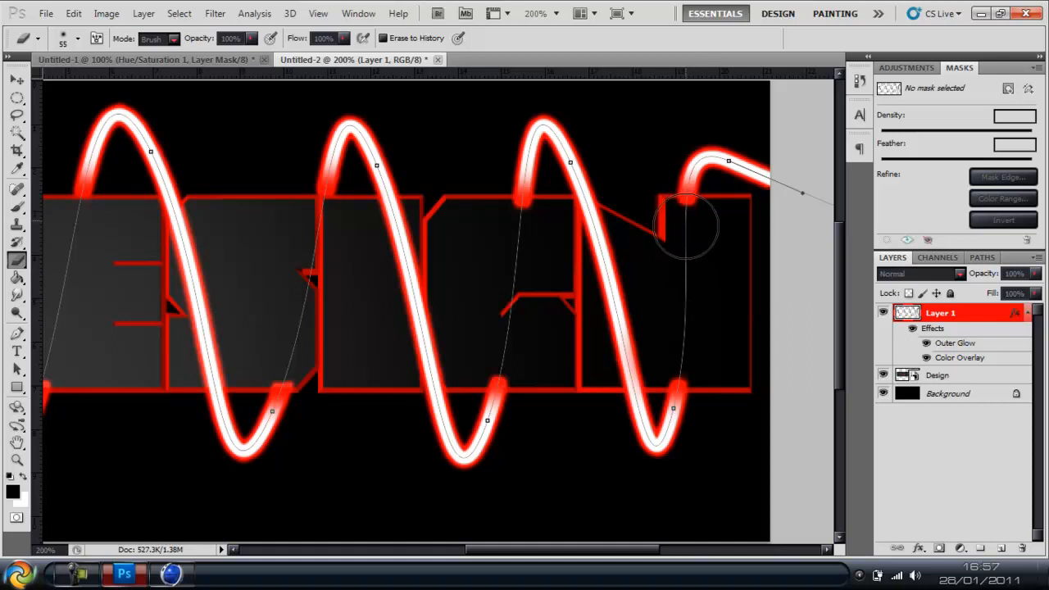
Step: Adjust the eraser hardness and erase glow remnants at the gaps where the wire passes behind letters
{"action": "left_click", "coordinate": [77, 37]}
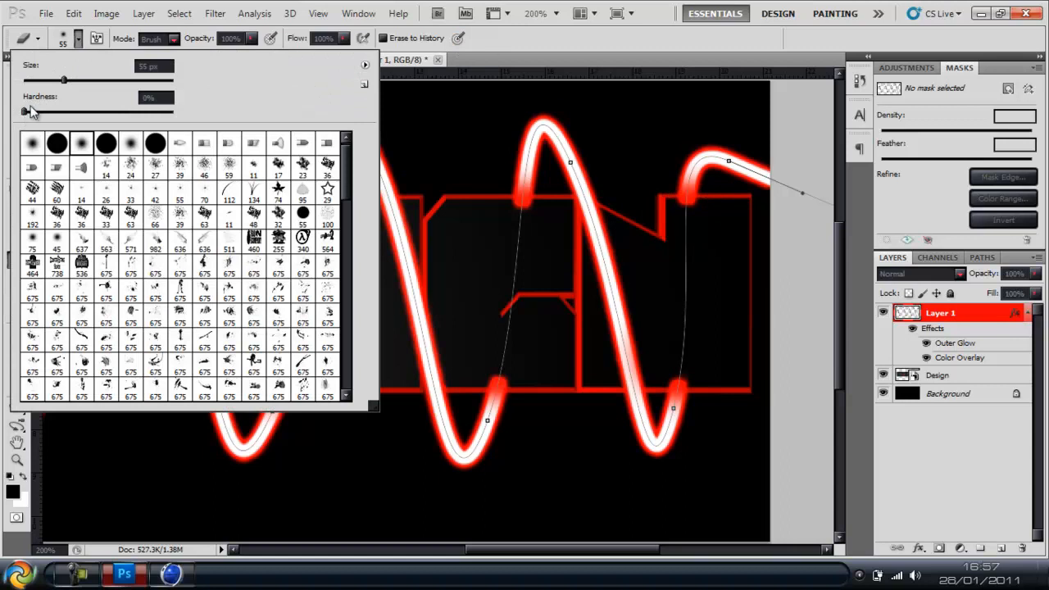
{"action": "double_click", "coordinate": [83, 144]}
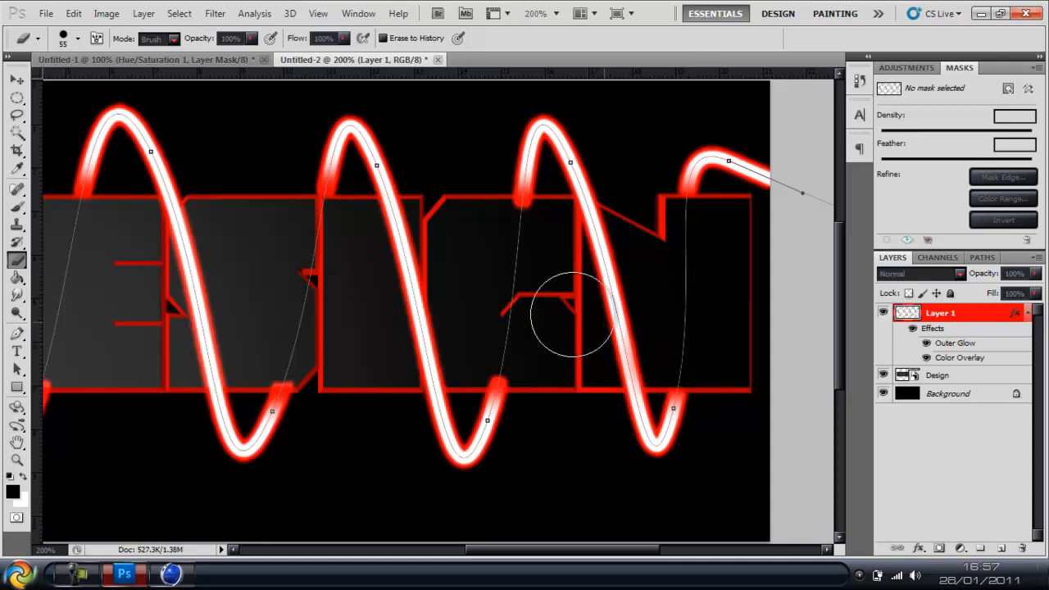
{"action": "left_click", "coordinate": [497, 360]}
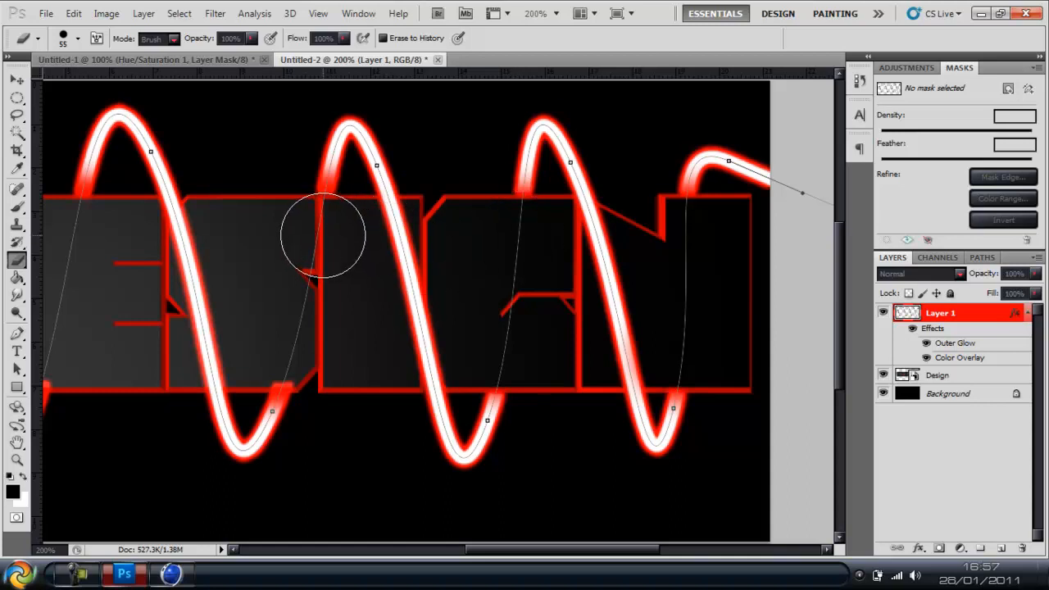
{"action": "left_click_drag", "start_coordinate": [323, 236], "coordinate": [311, 262]}
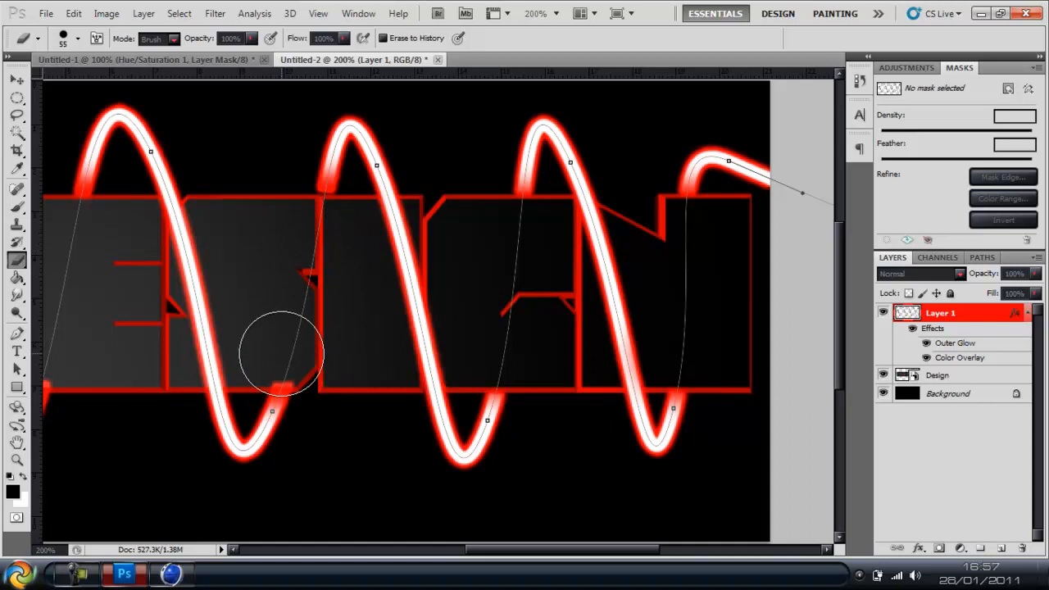
{"action": "left_click_drag", "start_coordinate": [281, 351], "coordinate": [281, 344]}
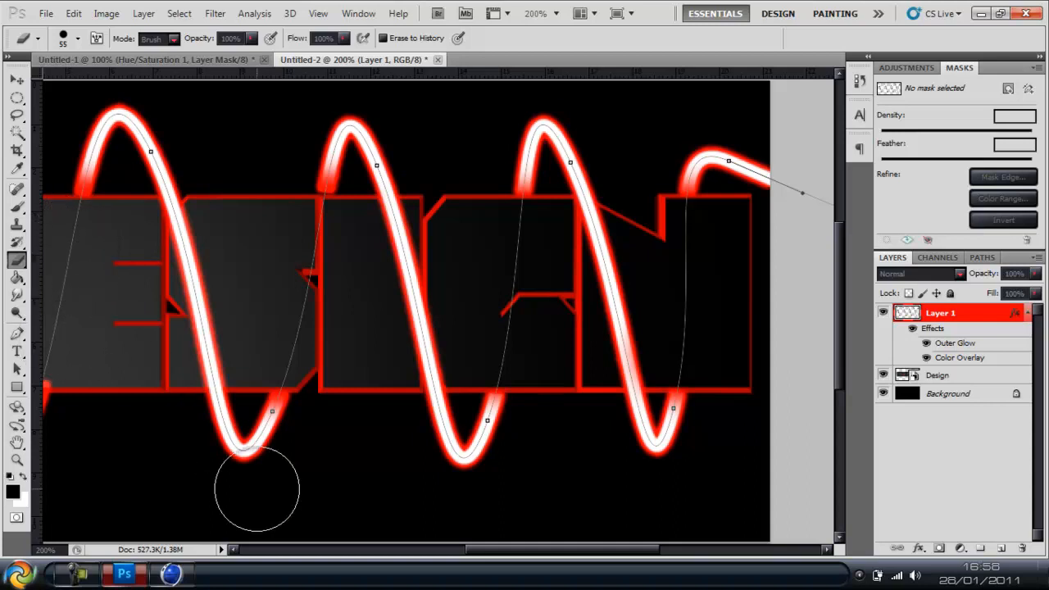
Step: Remove a last red smudge on the left side and show the whole artwork at 100%
{"action": "left_click", "coordinate": [365, 550]}
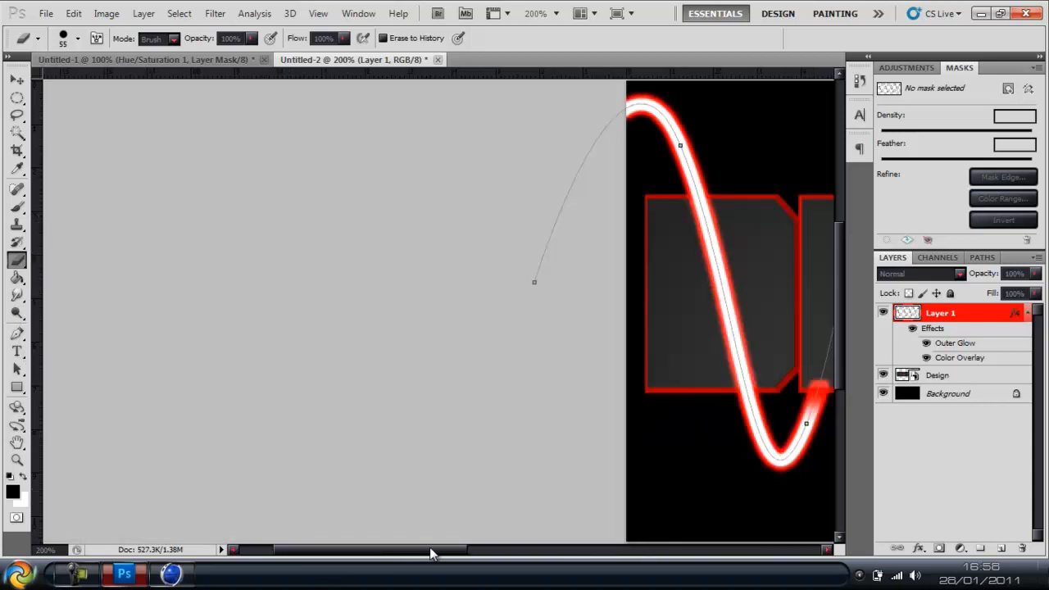
{"action": "left_click_drag", "start_coordinate": [411, 550], "coordinate": [533, 548]}
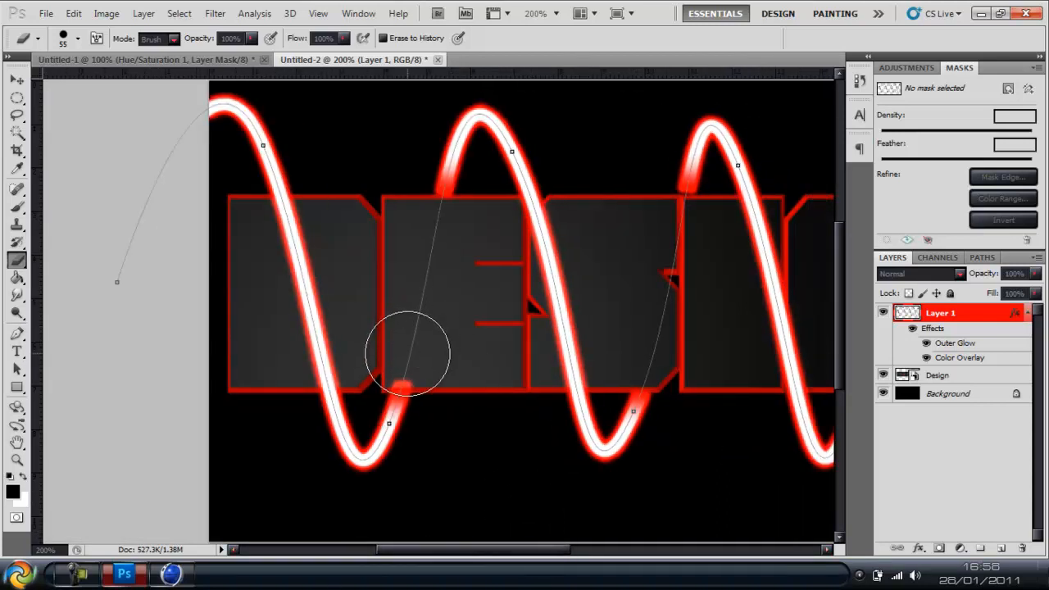
{"action": "left_click", "coordinate": [403, 349]}
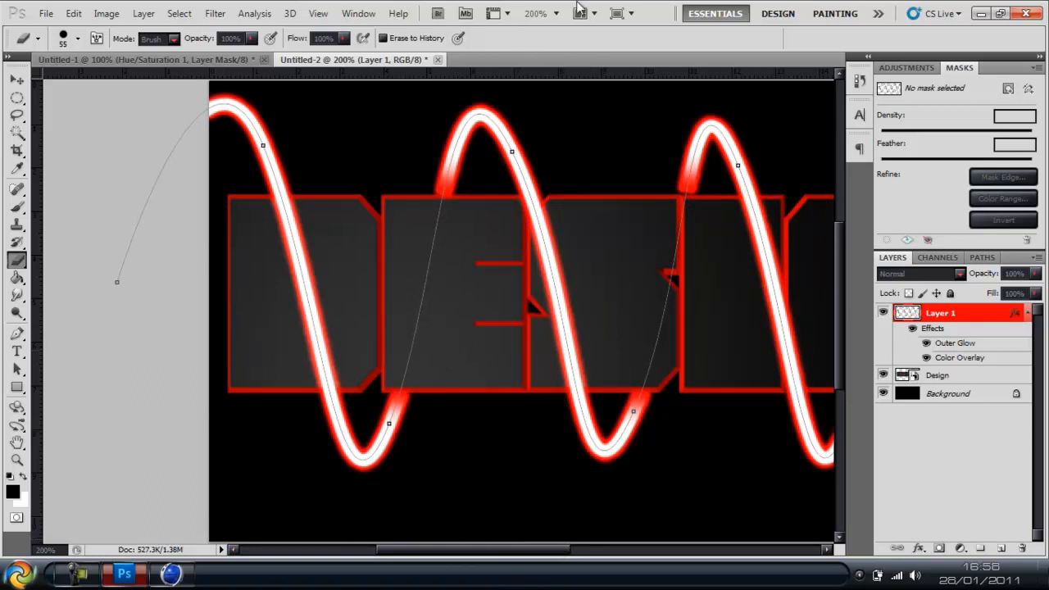
{"action": "left_click", "coordinate": [557, 14]}
{"action": "left_click", "coordinate": [559, 66]}
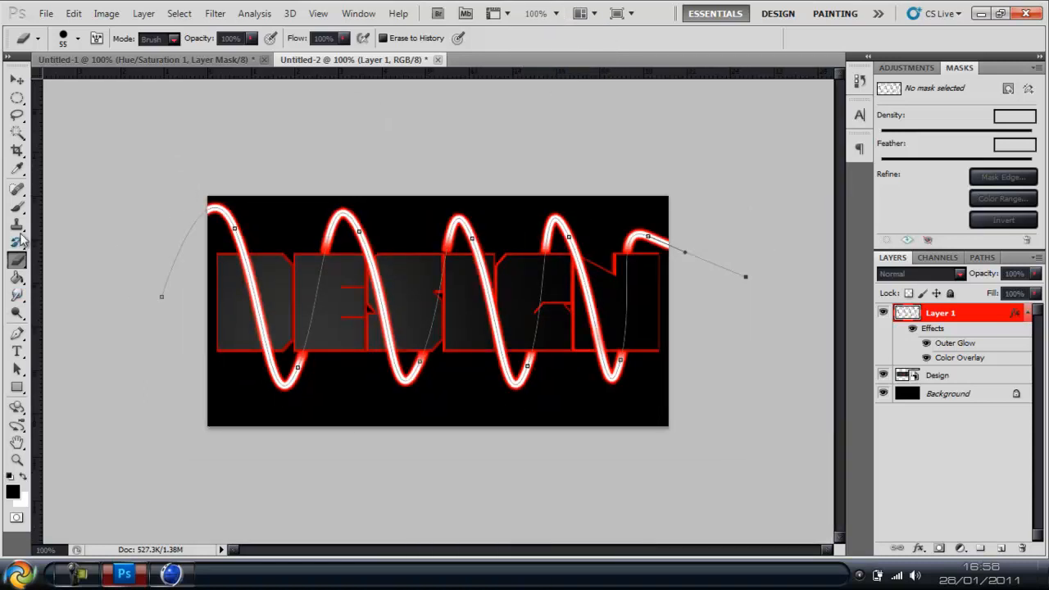
Step: Extend the wire's Pen path toward the upper right of the canvas
{"action": "left_click", "coordinate": [17, 334]}
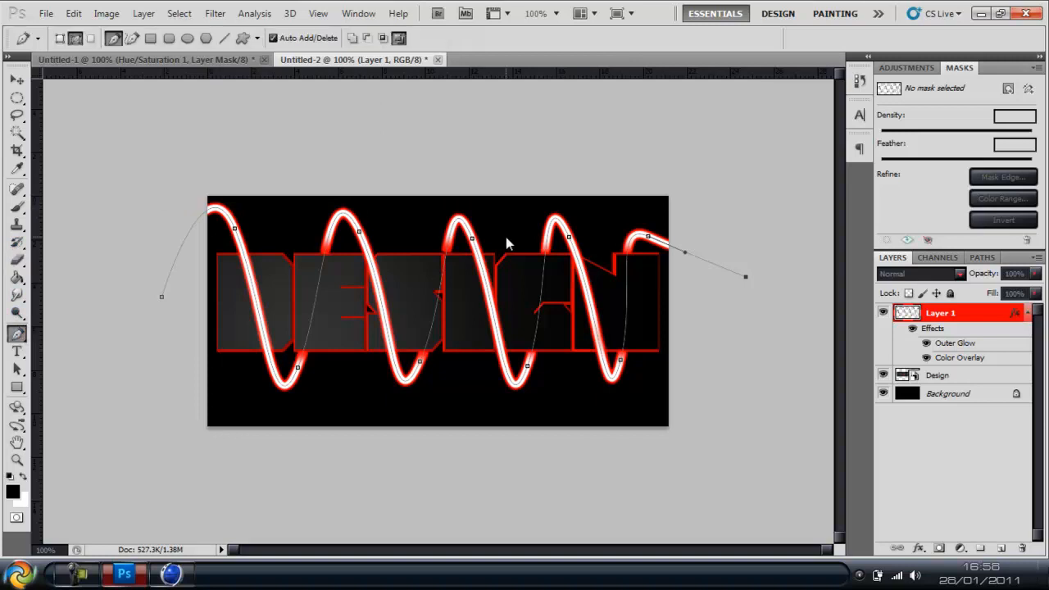
{"action": "left_click", "coordinate": [760, 133]}
{"action": "left_click", "coordinate": [801, 236]}
Step: Add a new empty Layer 2 above the wire and delete the guide work path
{"action": "left_click", "coordinate": [999, 549]}
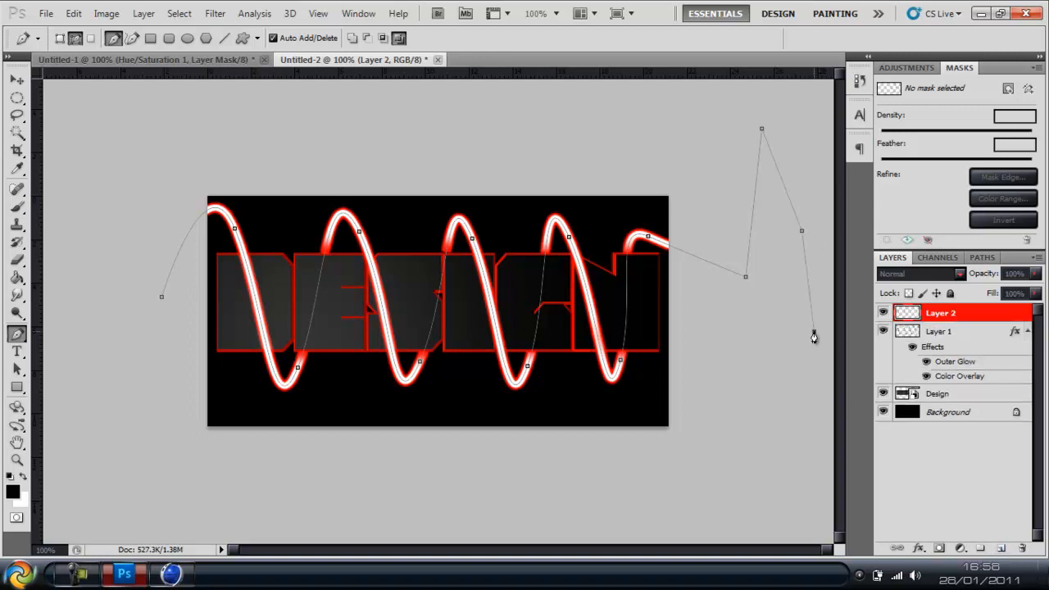
{"action": "left_click", "coordinate": [963, 313]}
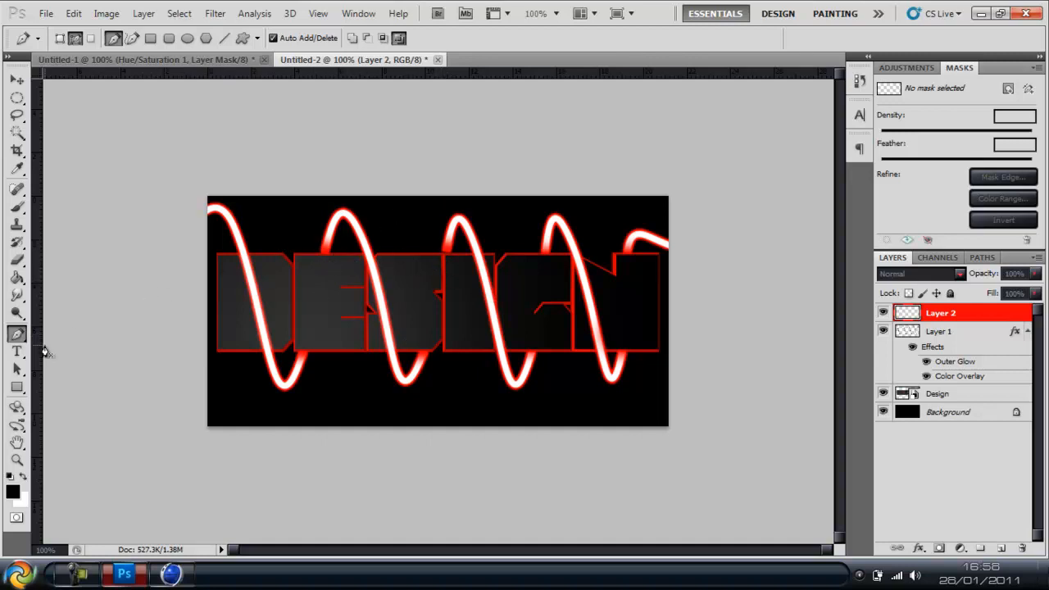
{"action": "left_click", "coordinate": [18, 352]}
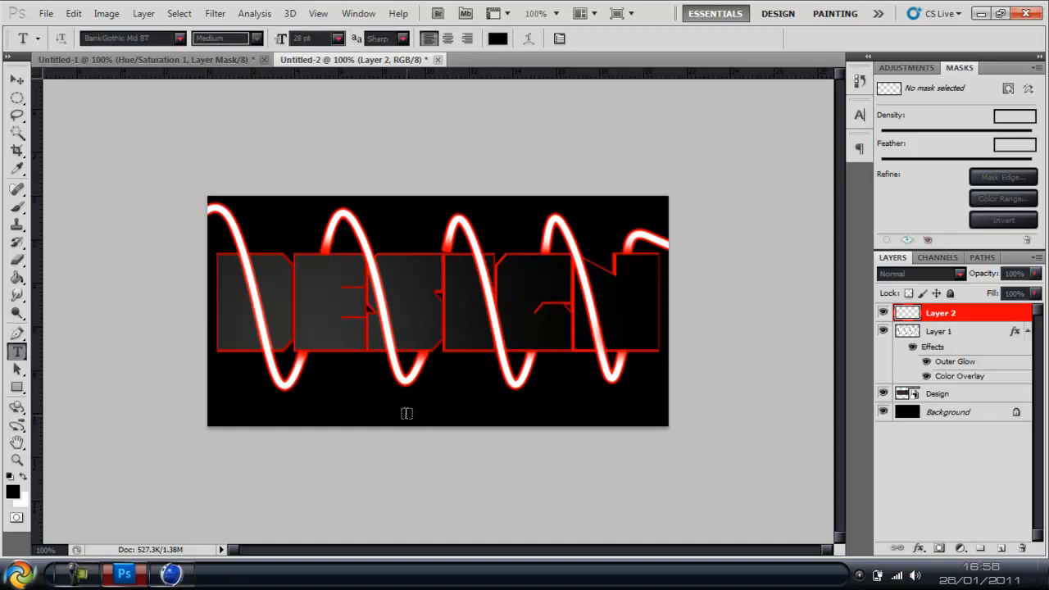
Step: Enter 'MJ DESIGNS' below the artwork and colour the selected text white
{"action": "left_click", "coordinate": [448, 426]}
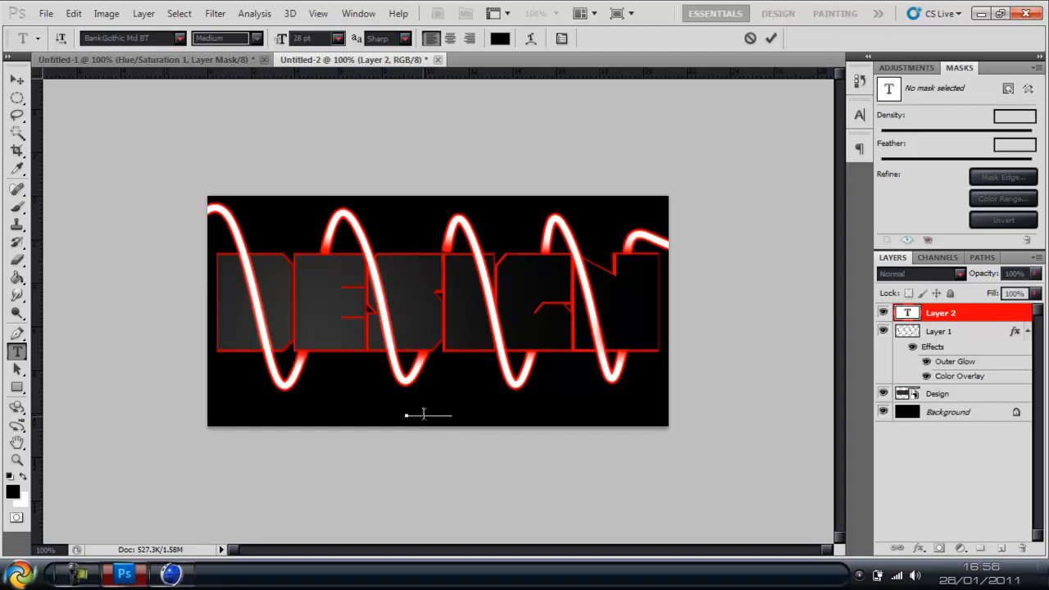
{"action": "key", "text": "ctrl+a"}
{"action": "left_click", "coordinate": [13, 492]}
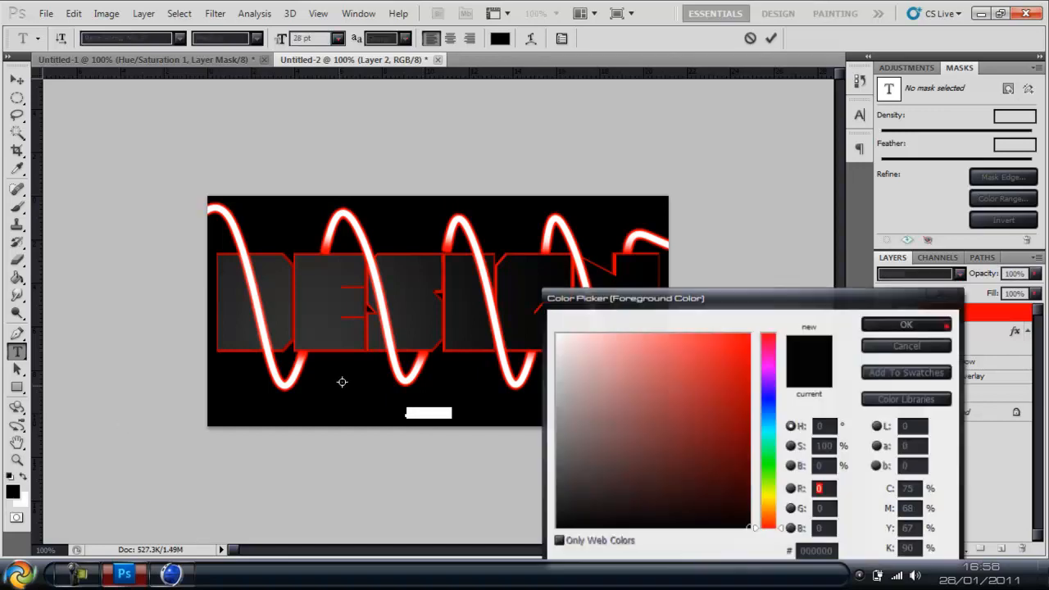
{"action": "left_click_drag", "start_coordinate": [573, 352], "coordinate": [512, 243]}
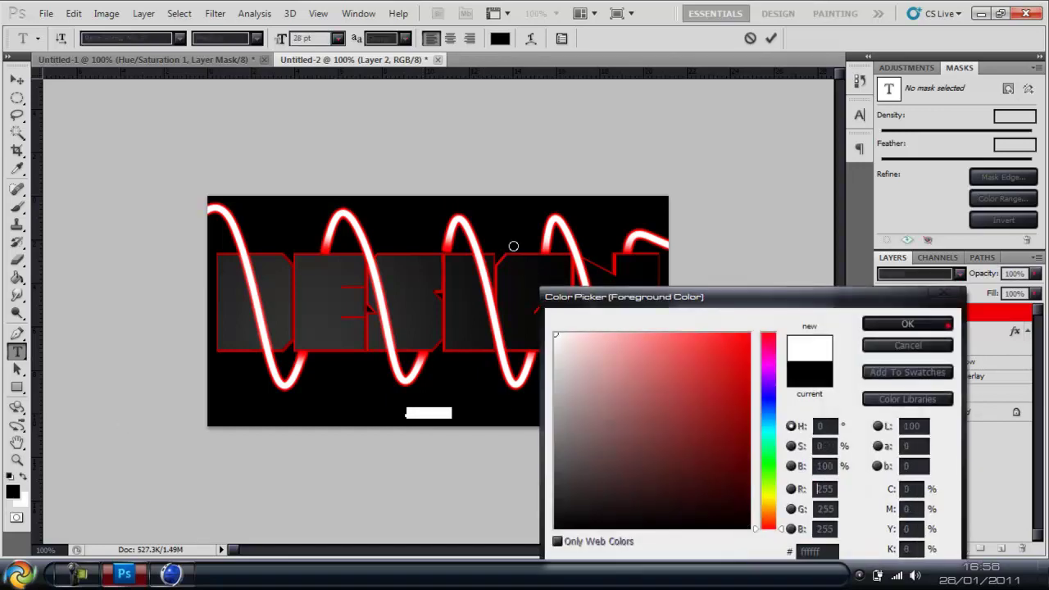
{"action": "left_click", "coordinate": [897, 326]}
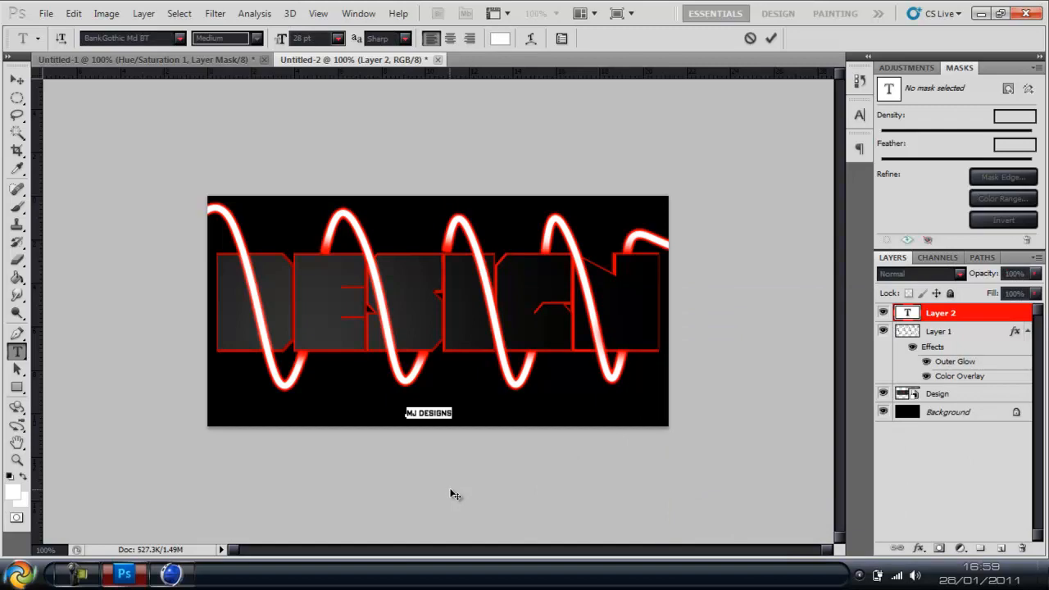
Step: Commit the white MJ DESIGNS credit text beneath the DESIGN artwork
{"action": "left_click", "coordinate": [455, 492]}
{"action": "left_click", "coordinate": [16, 79]}
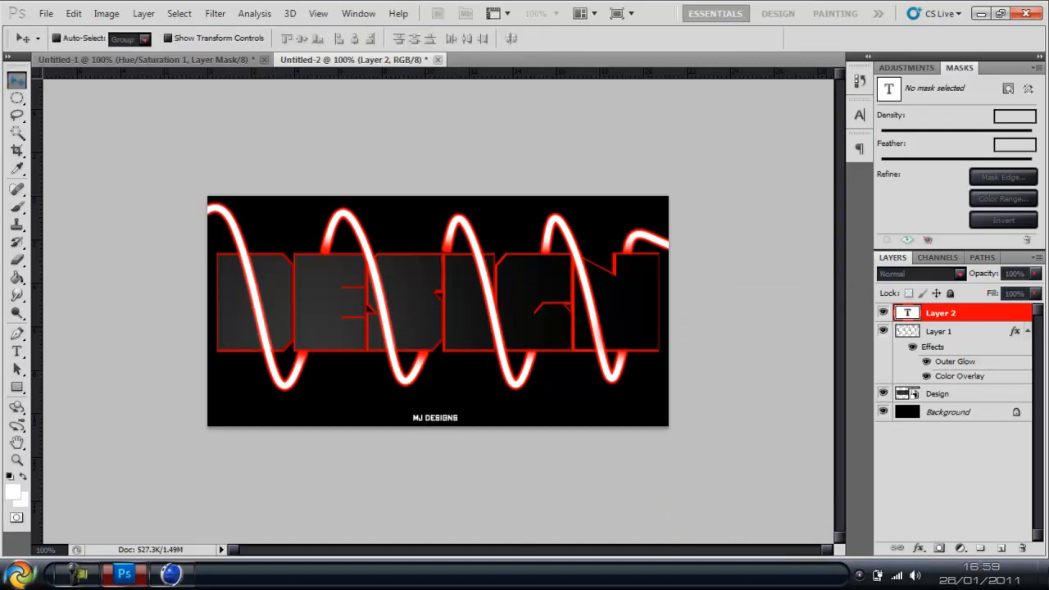